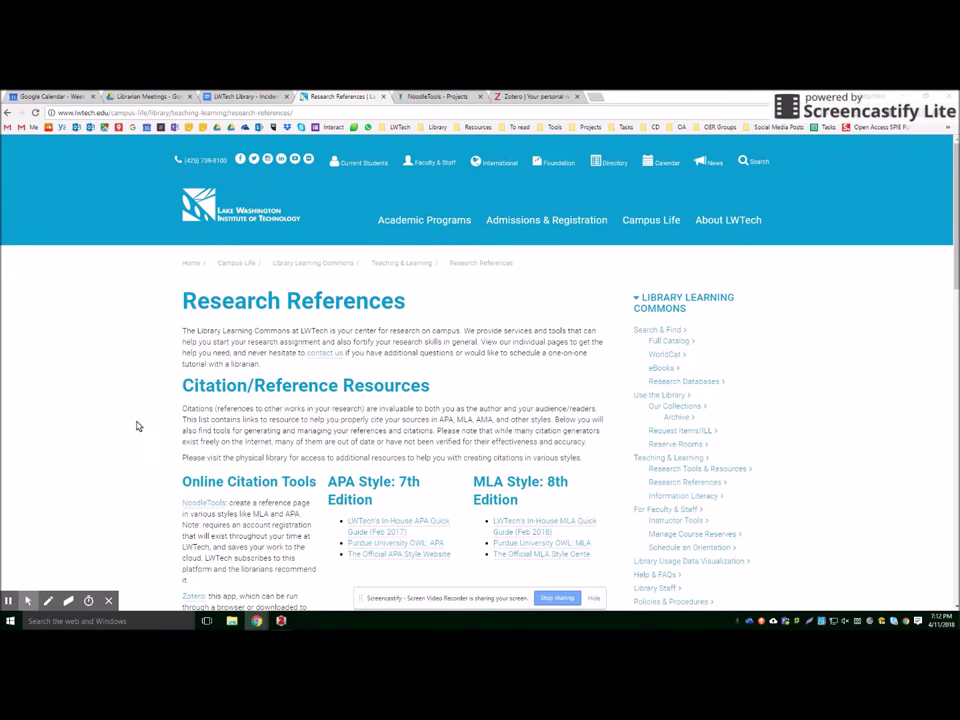
# Scroll down the LWTech Research References page, then switch to the NoodleTools – Projects tab
pyautogui.scroll(-2, 295, 470)
pyautogui.scroll(-1, 295, 470)
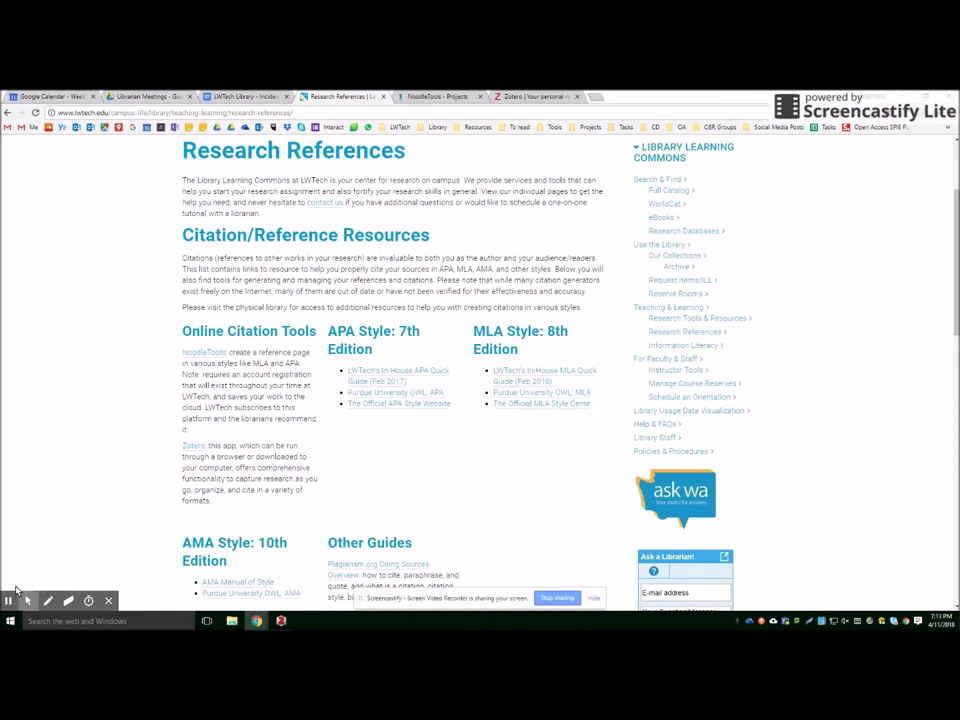
pyautogui.moveTo(9, 601)
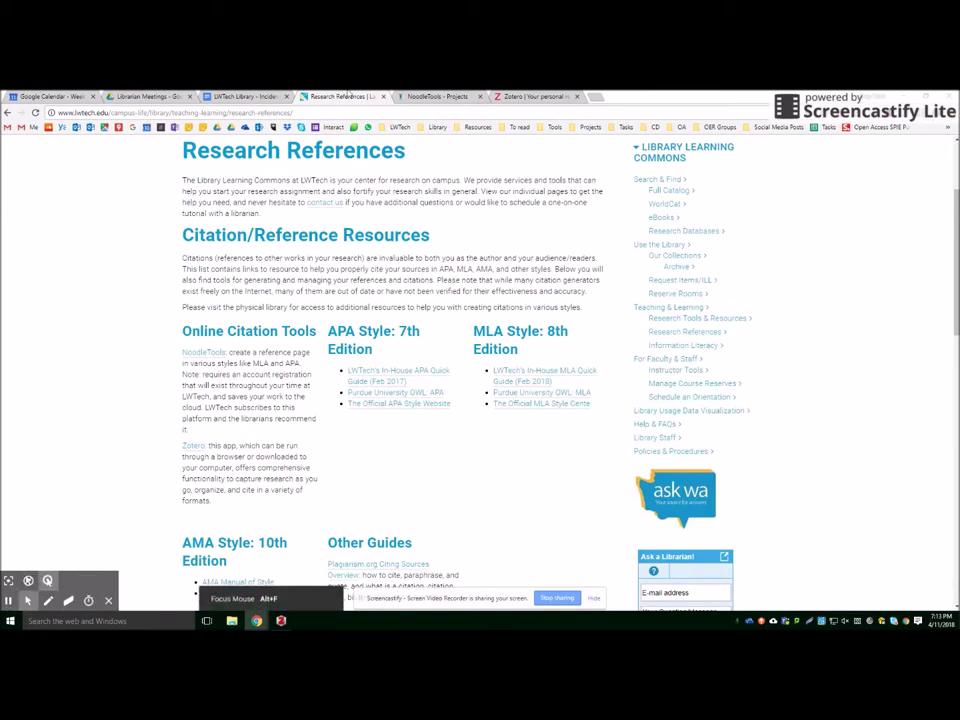
pyautogui.click(424, 96)
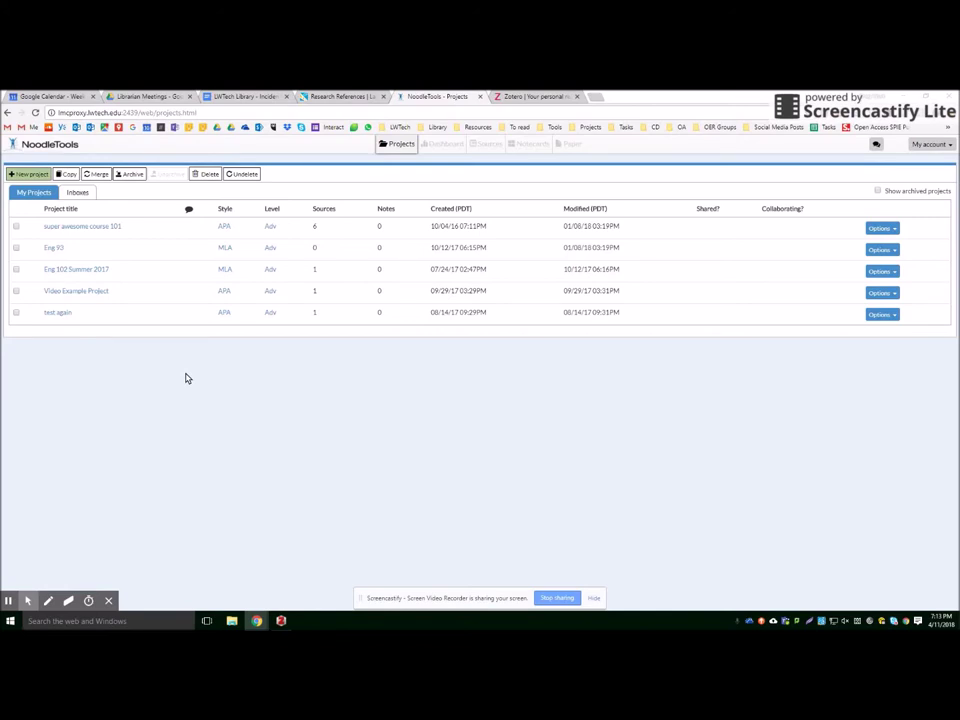
# Switch from the NoodleTools tab to the Zotero homepage tab with Ctrl+Tab
pyautogui.hotkey('ctrl', 'Tab')
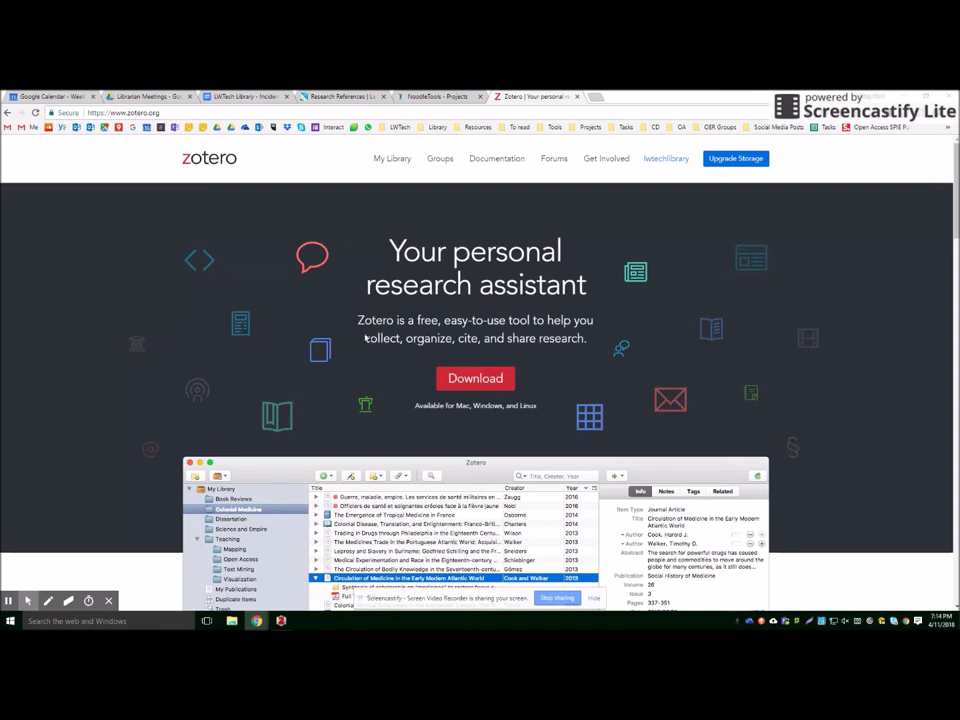
# Go to the Zotero downloads page and log out of the Zotero web account
pyautogui.click(476, 379)
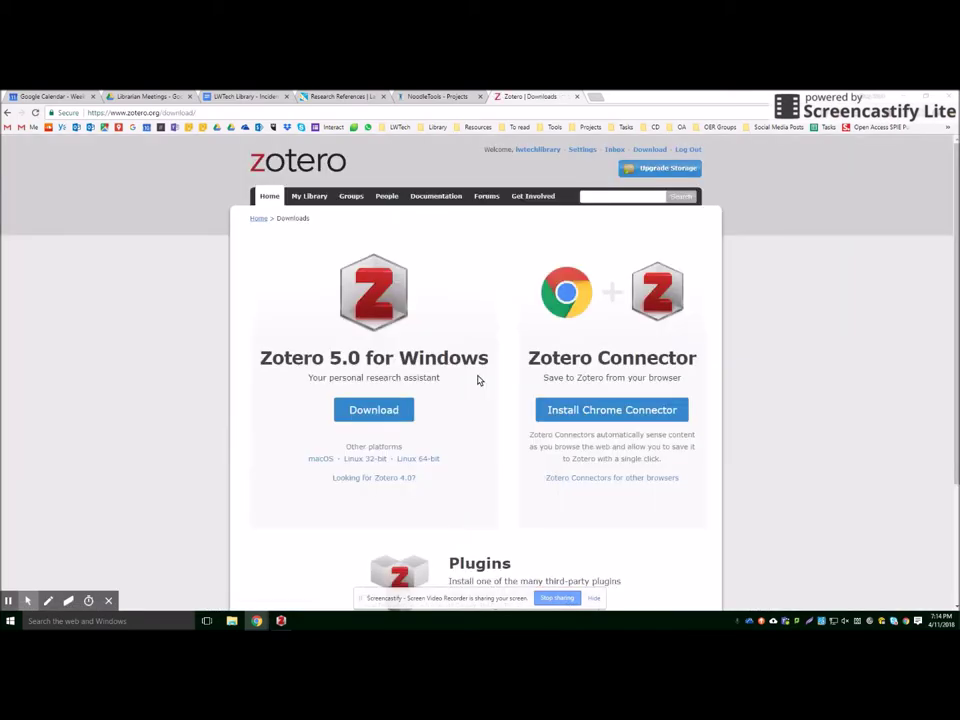
pyautogui.scroll(-3, 478, 379)
pyautogui.scroll(2, 462, 372)
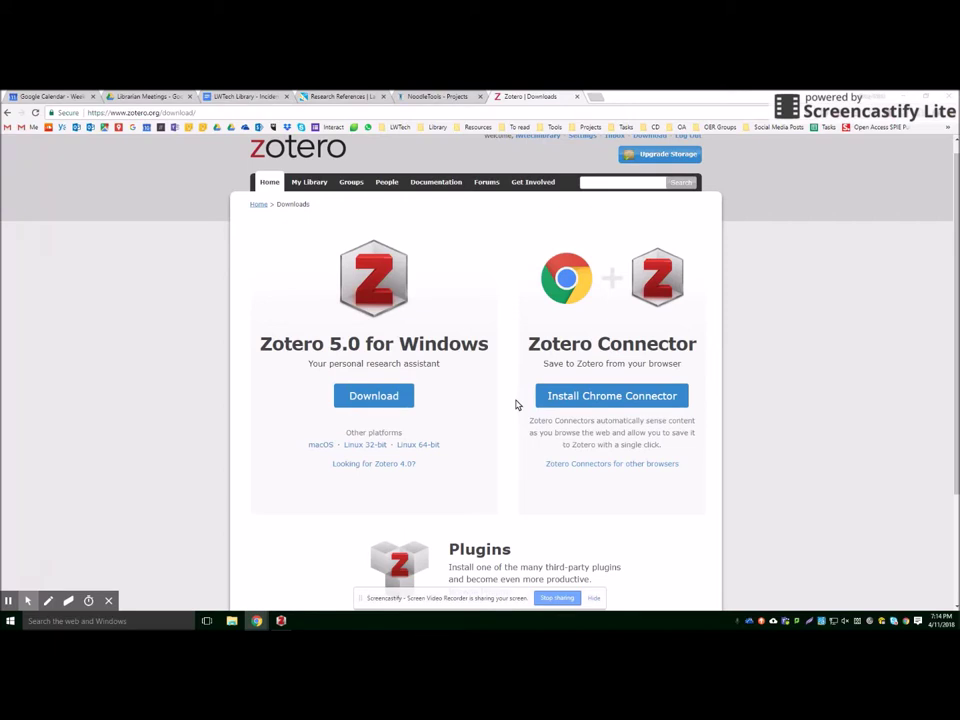
pyautogui.scroll(1, 538, 300)
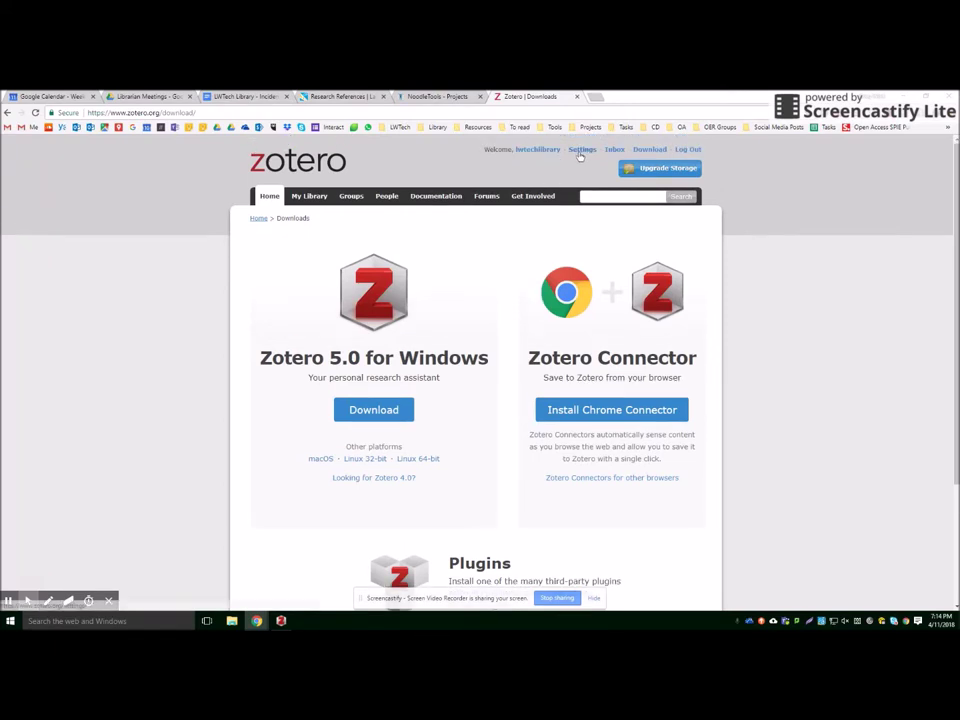
pyautogui.click(688, 149)
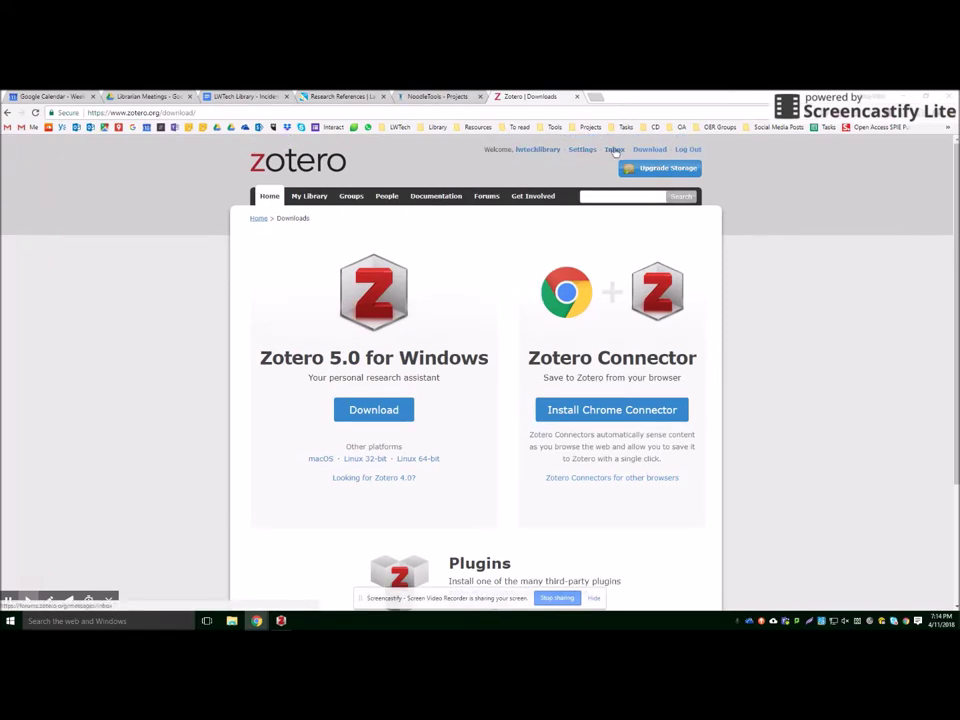
# View the registration page, return to downloads, and bring up the Zotero desktop library
pyautogui.click(684, 149)
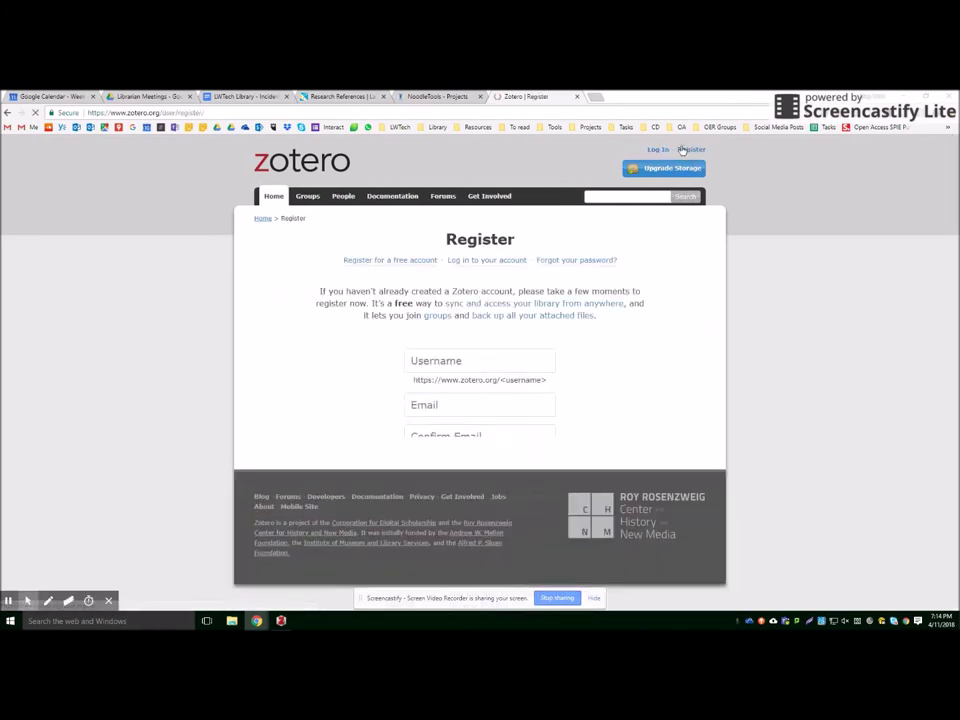
pyautogui.hotkey('alt', 'Left')
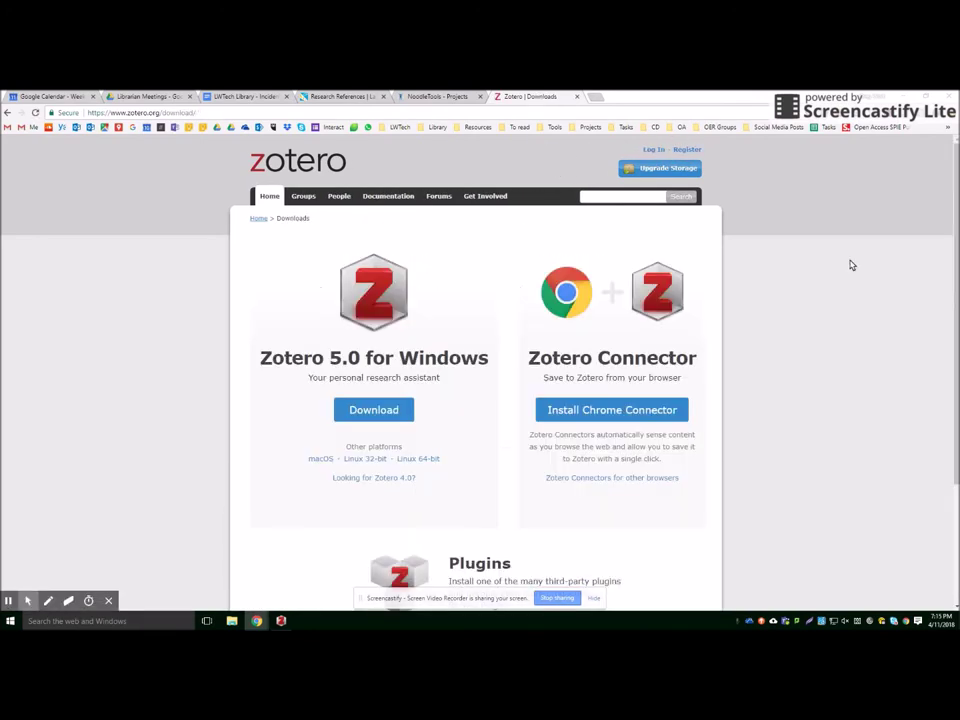
pyautogui.click(281, 621)
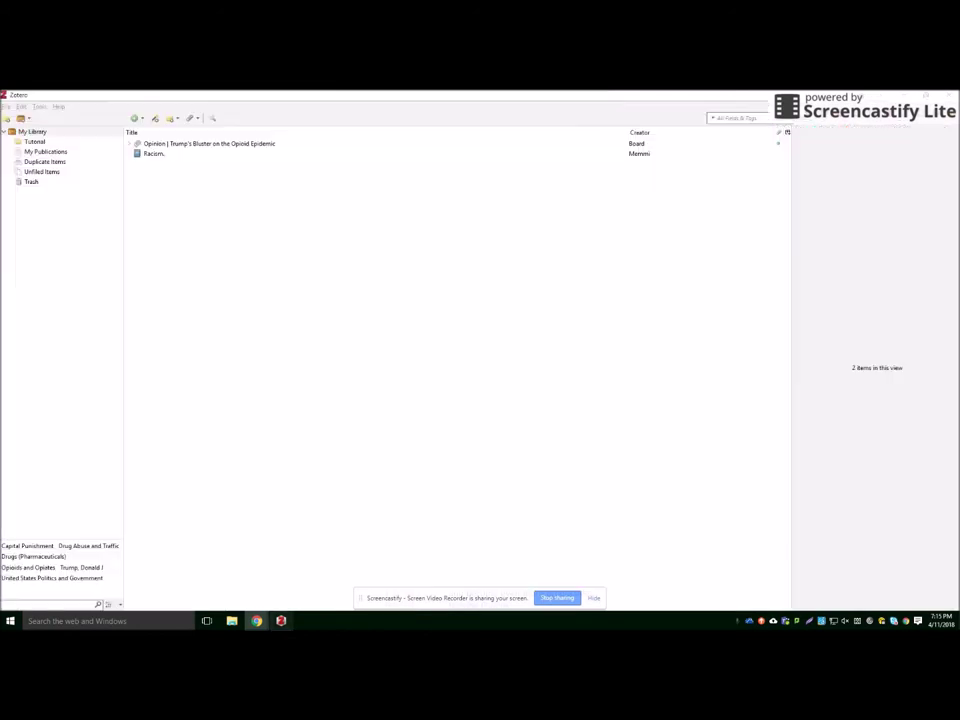
pyautogui.click(287, 618)
pyautogui.click(282, 619)
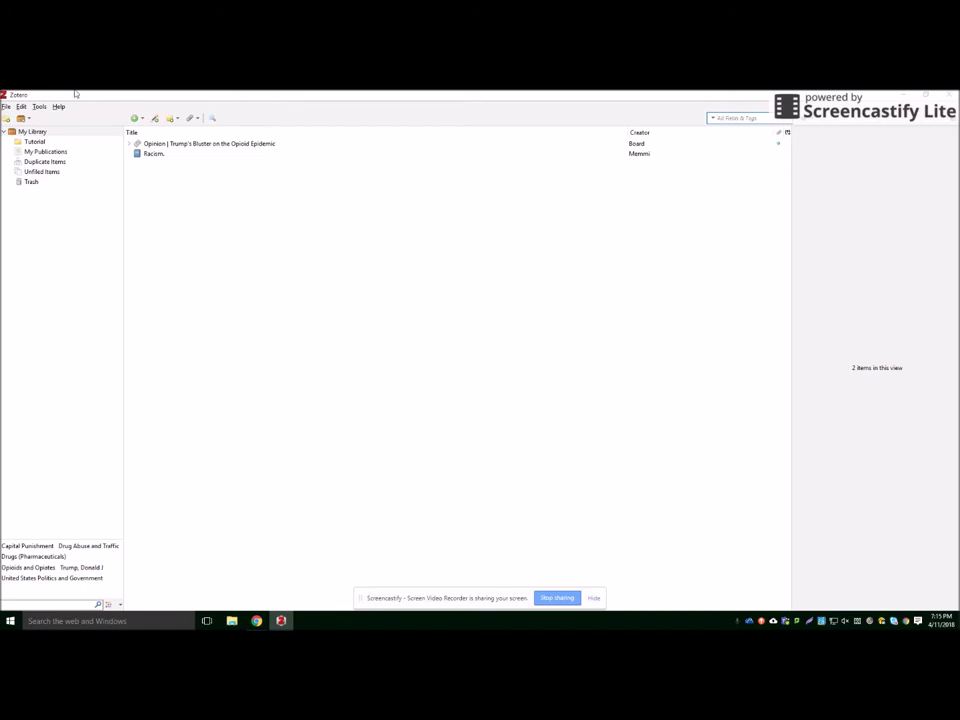
pyautogui.click(21, 106)
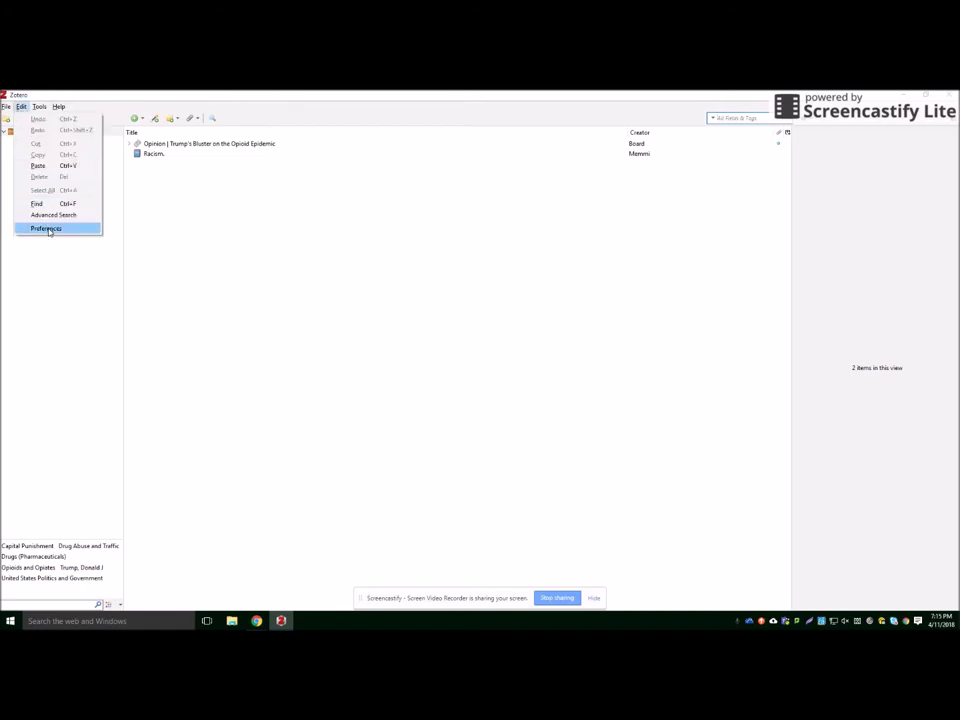
pyautogui.click(48, 228)
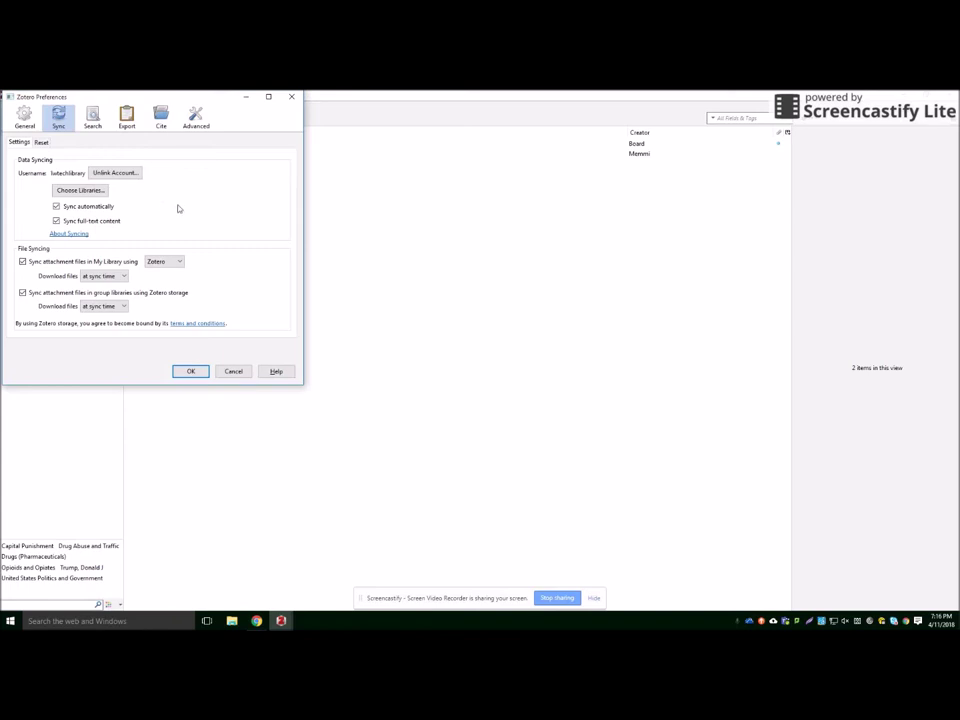
pyautogui.click(190, 371)
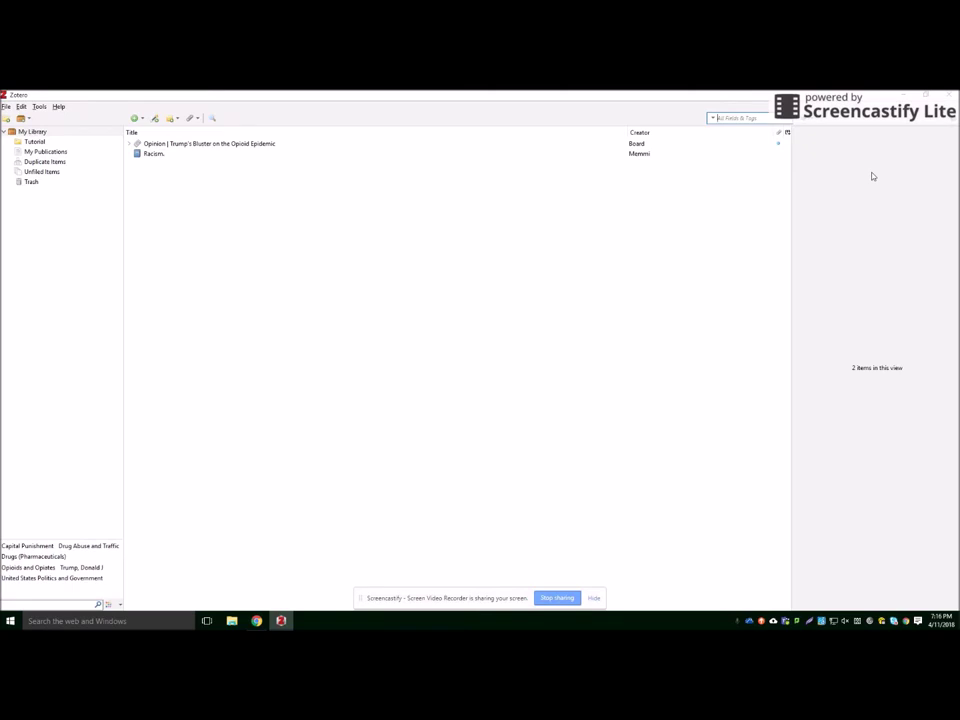
# Restore Zotero from full screen, enlarge the floating window by both corners, and open My Library's menu
pyautogui.doubleClick(729, 94)
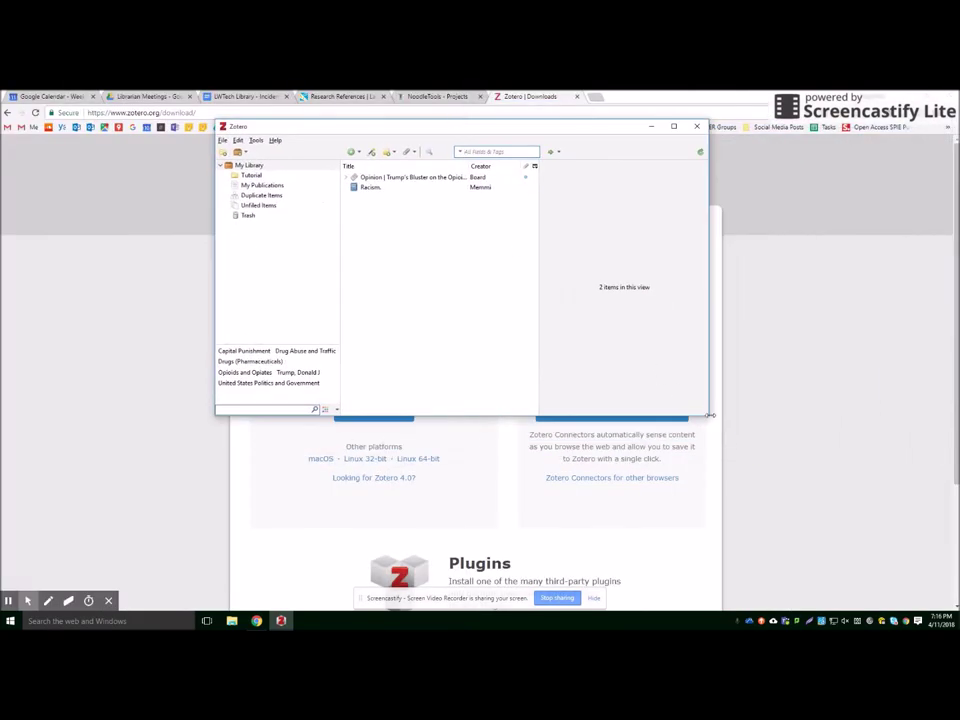
pyautogui.moveTo(709, 414); pyautogui.dragTo(823, 553)
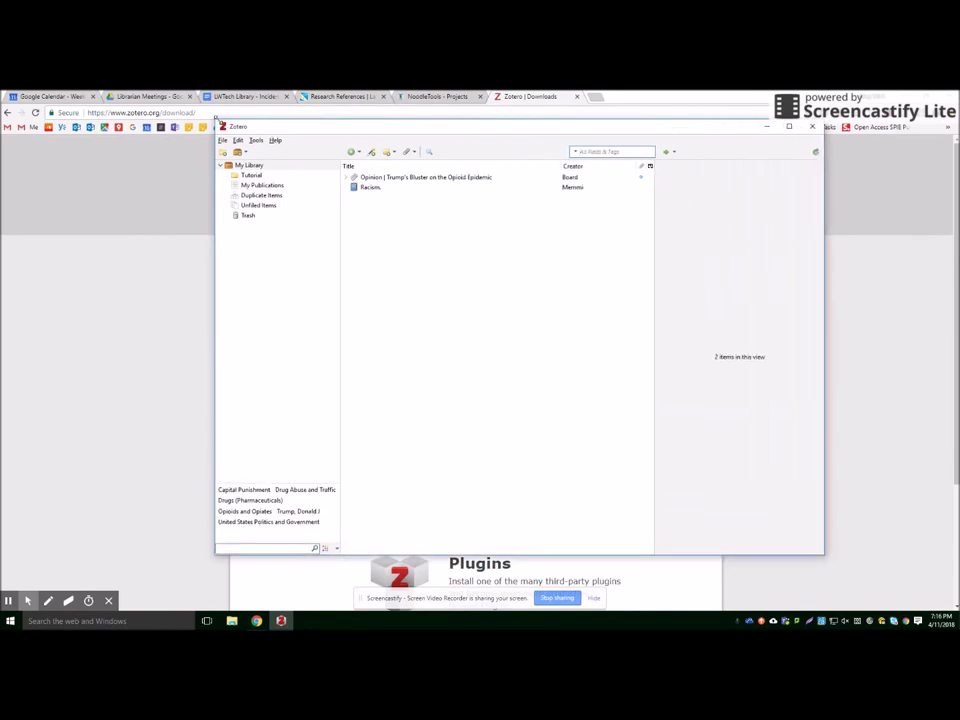
pyautogui.moveTo(215, 118); pyautogui.dragTo(28, 108)
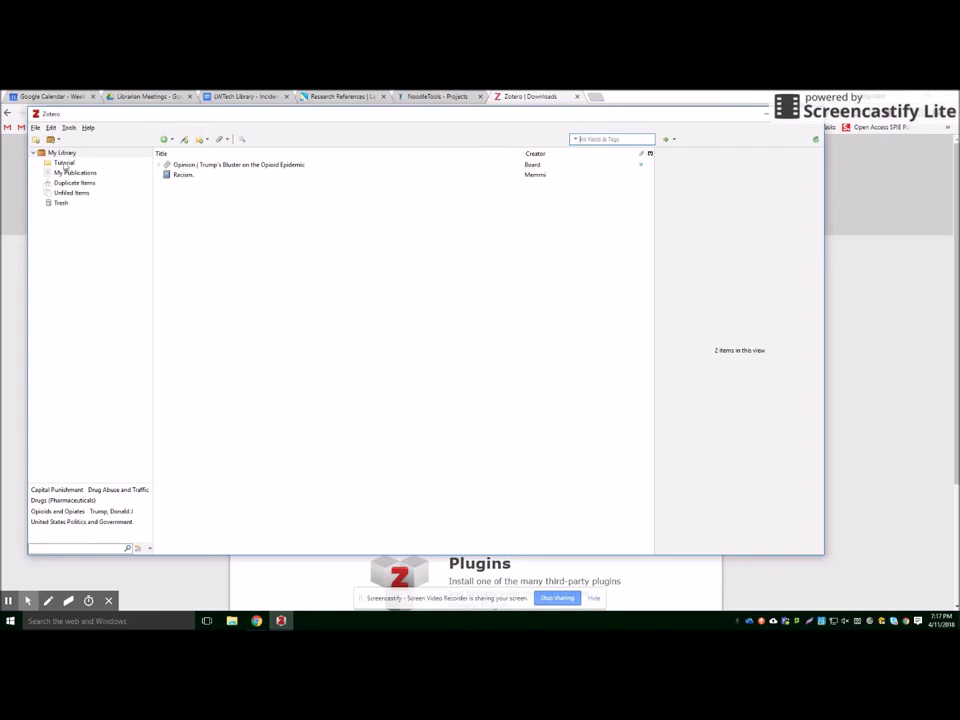
pyautogui.rightClick(55, 237)
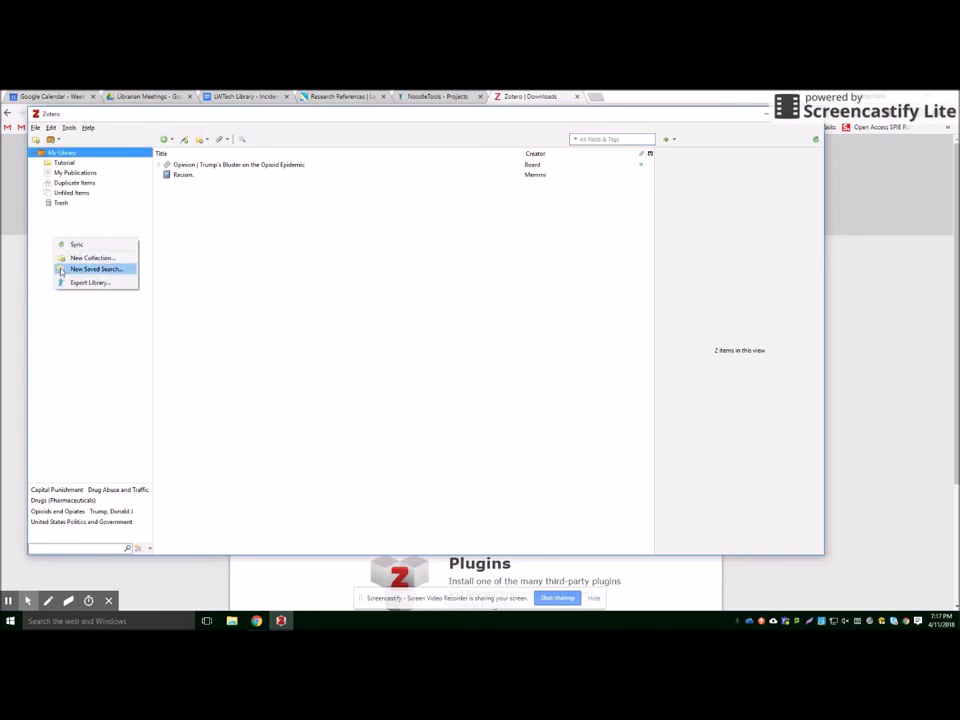
# Add a collection named 'Tutorial 2' under My Library, then show all library items
pyautogui.click(78, 258)
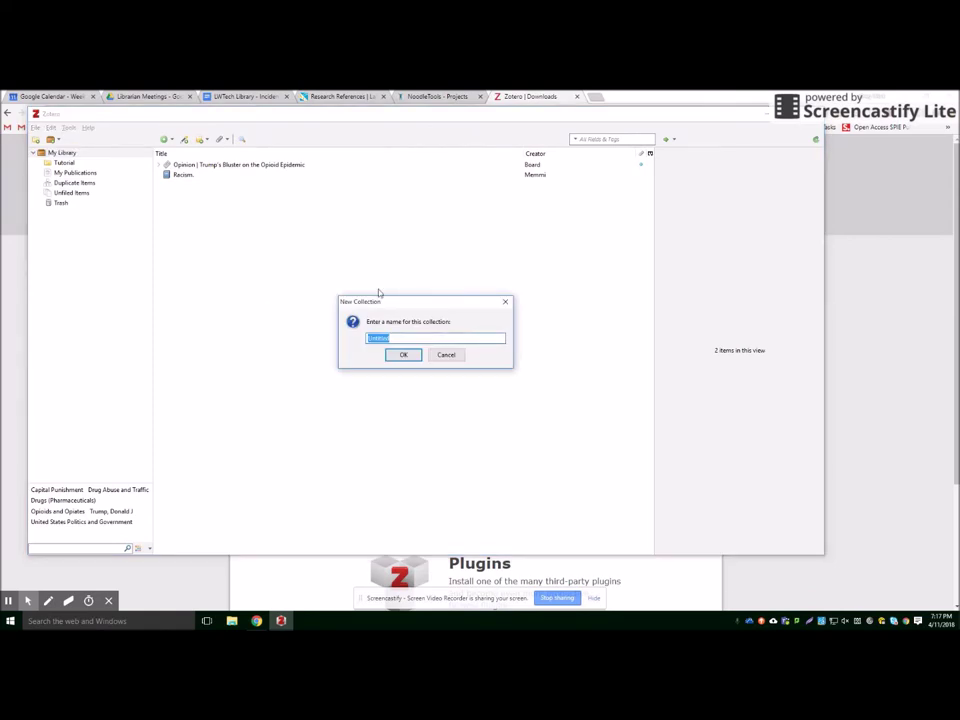
pyautogui.write('Tutorial 2')
pyautogui.press('Return')
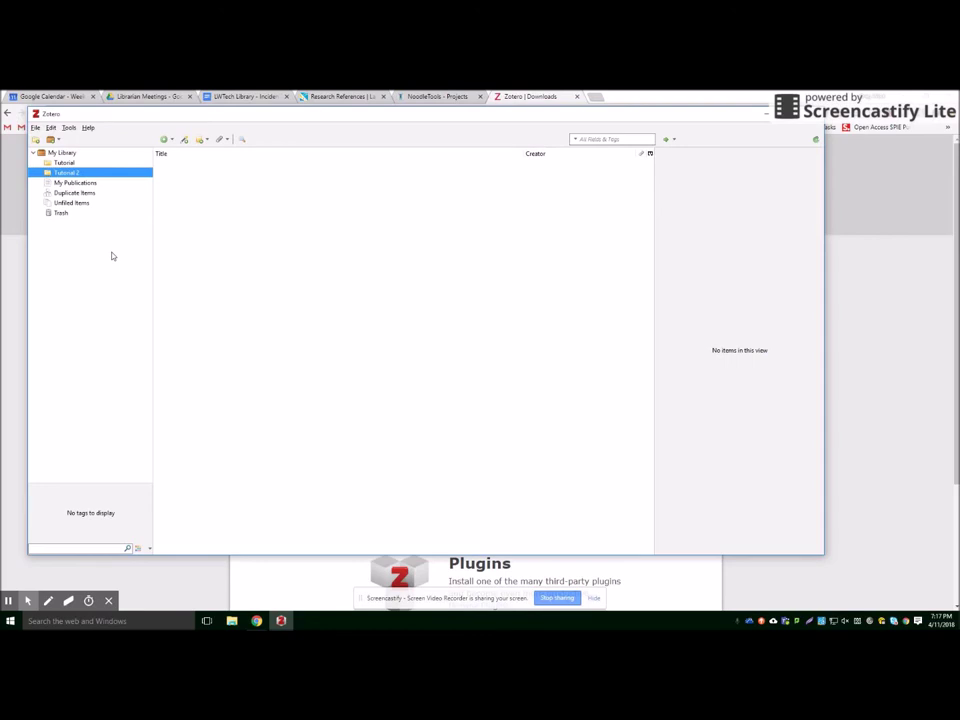
pyautogui.click(58, 152)
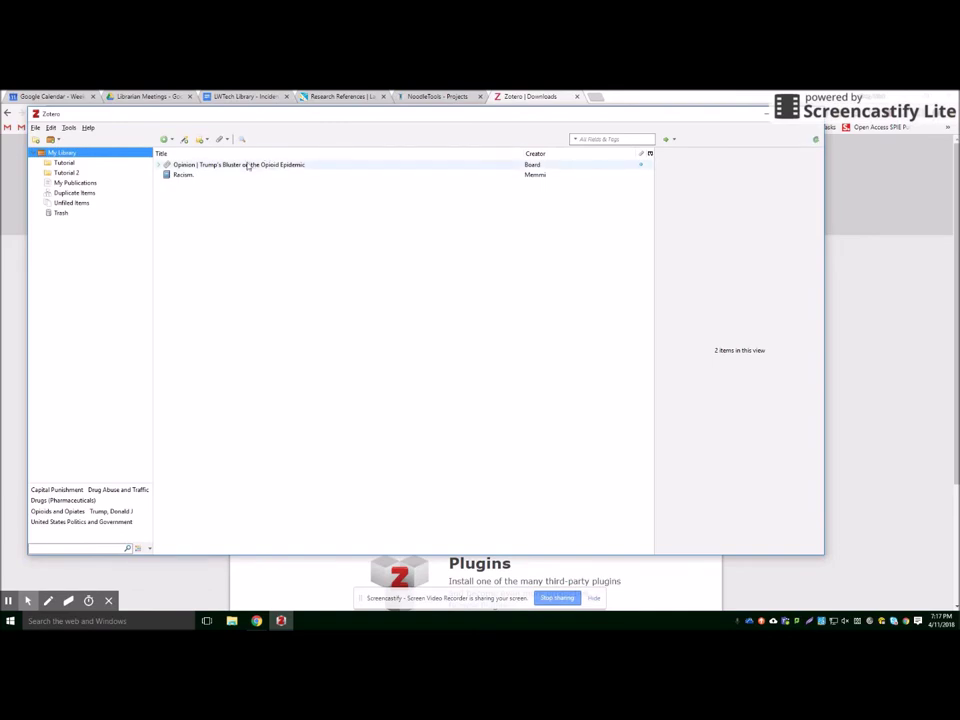
pyautogui.click(190, 175)
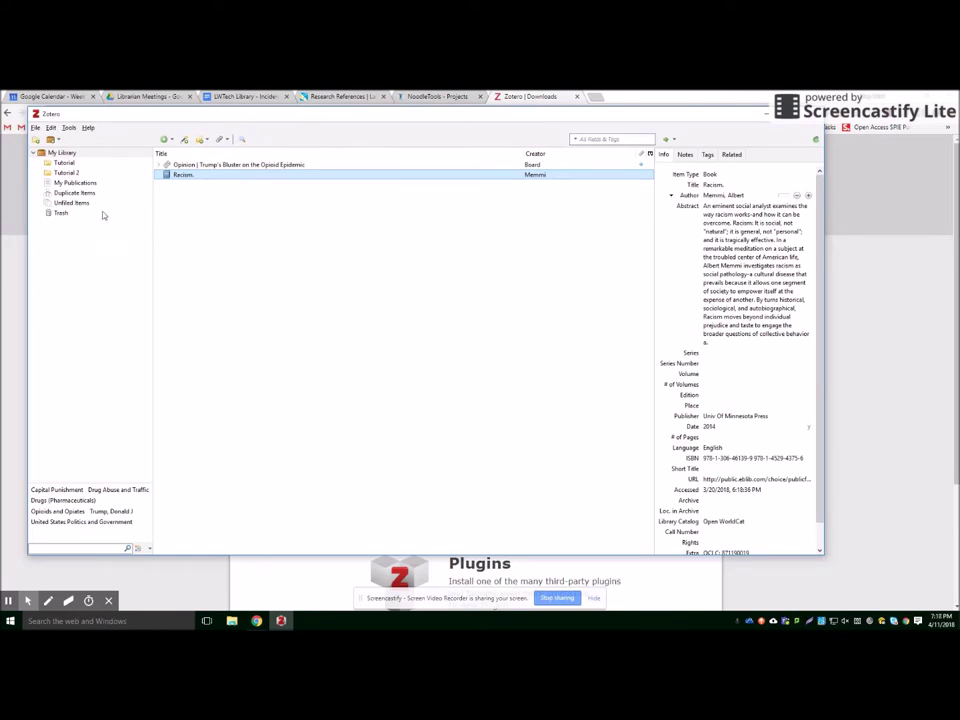
pyautogui.click(72, 203)
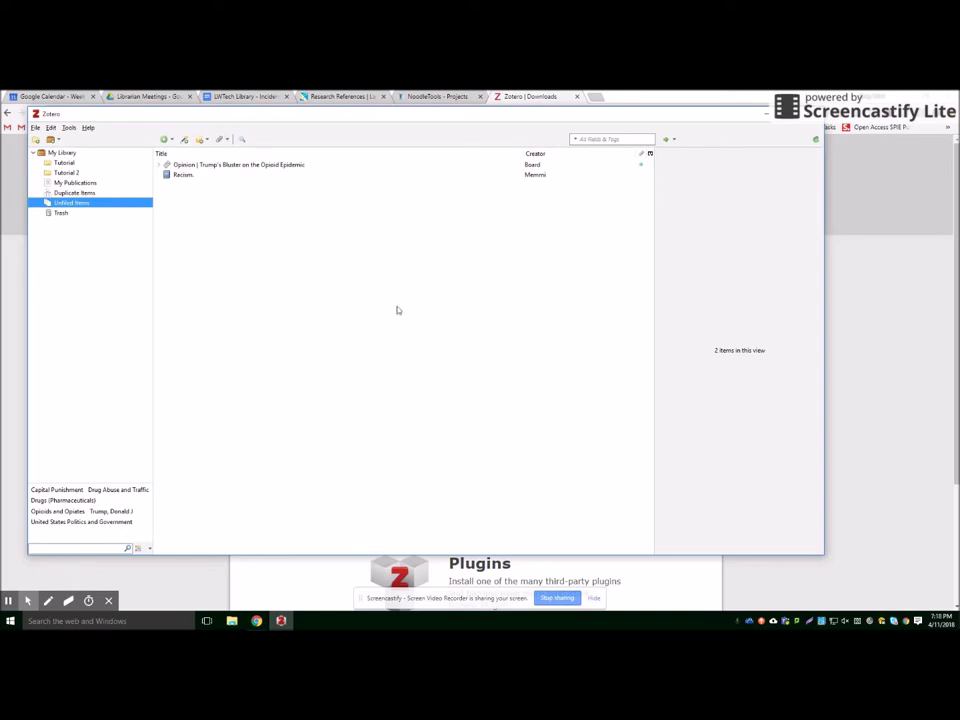
pyautogui.click(216, 216)
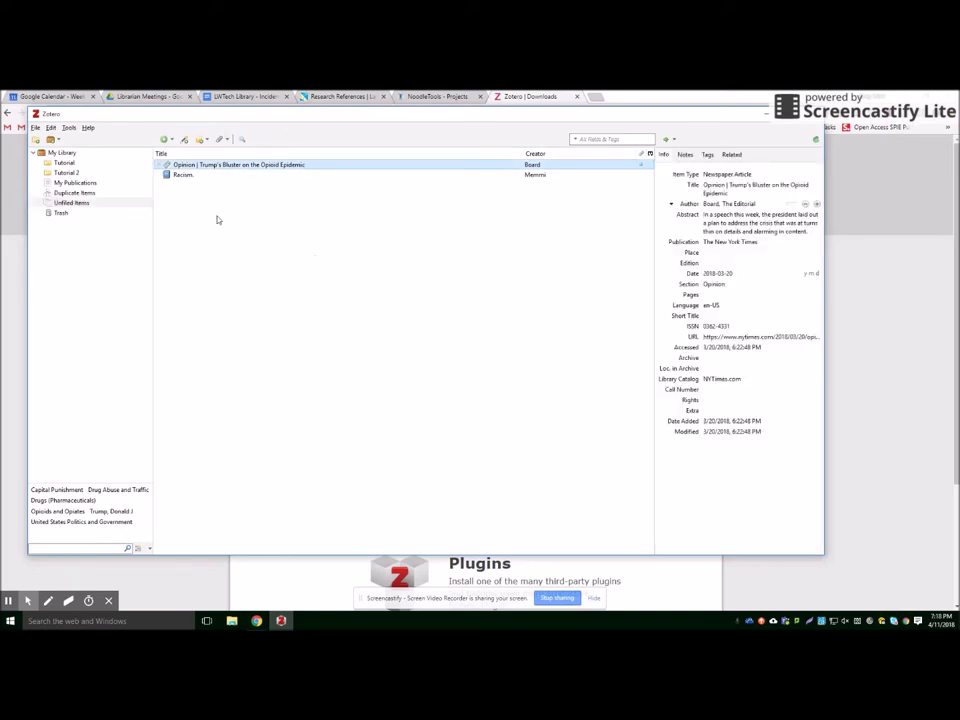
pyautogui.click(55, 151)
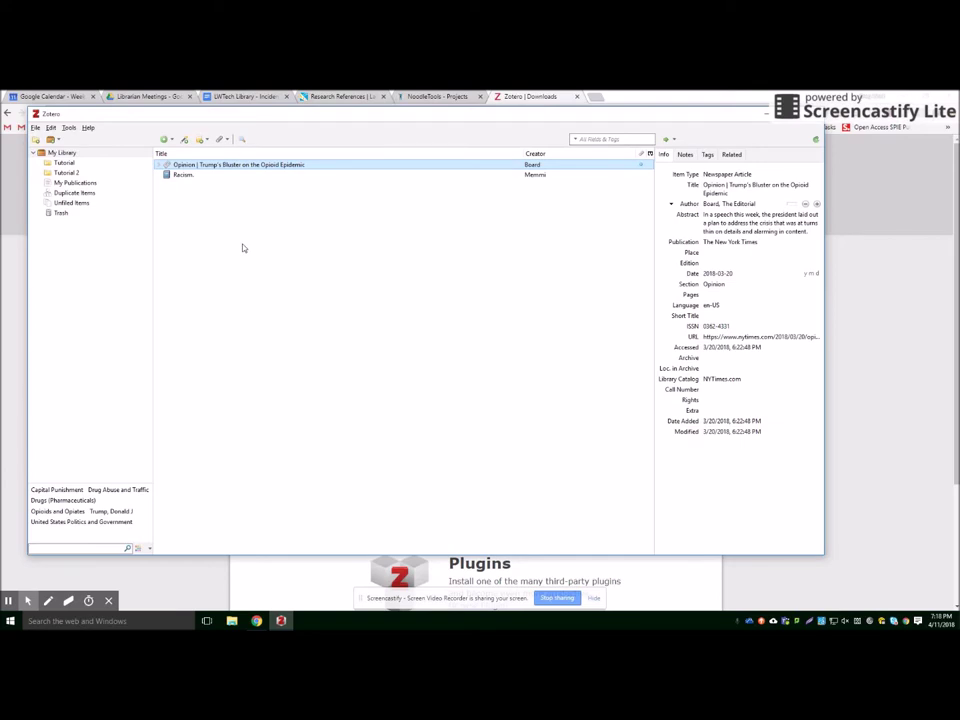
pyautogui.click(182, 176)
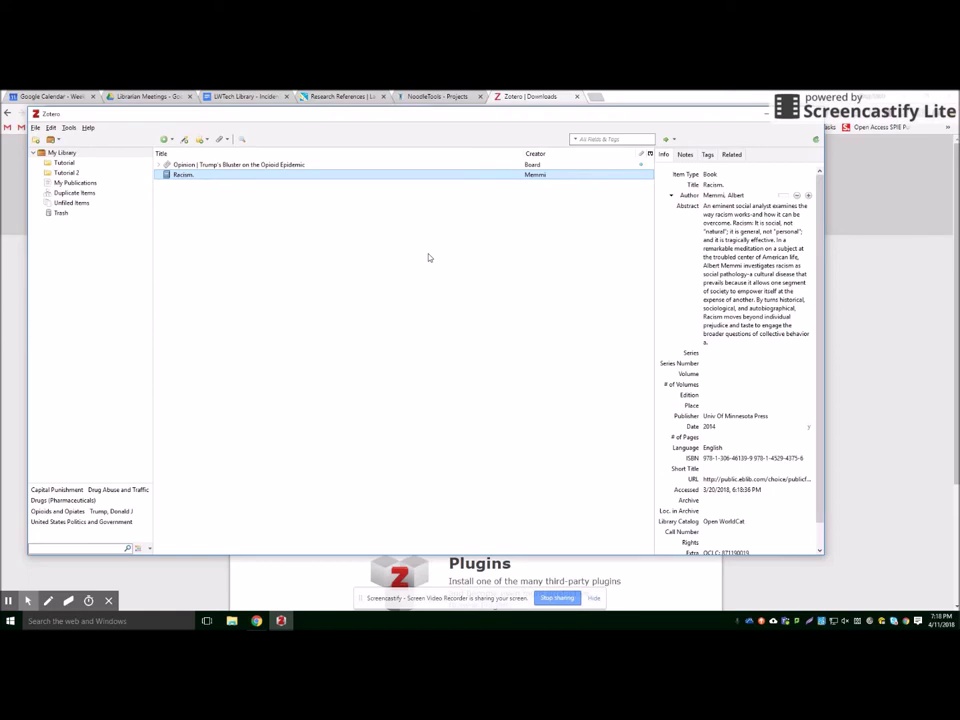
pyautogui.click(745, 332)
pyautogui.click(171, 139)
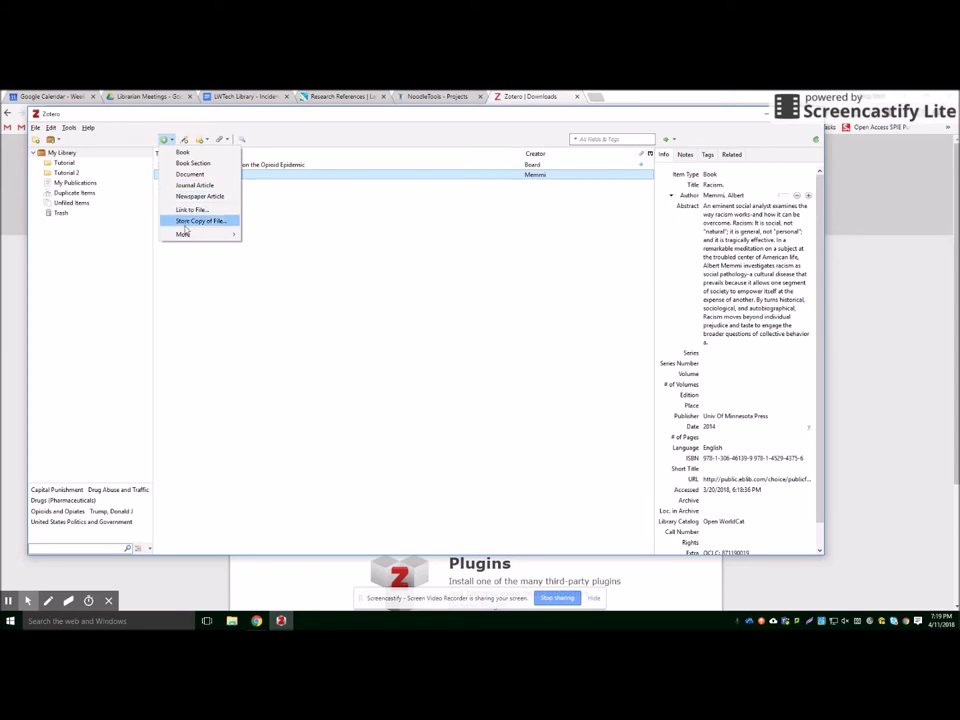
pyautogui.moveTo(184, 234)
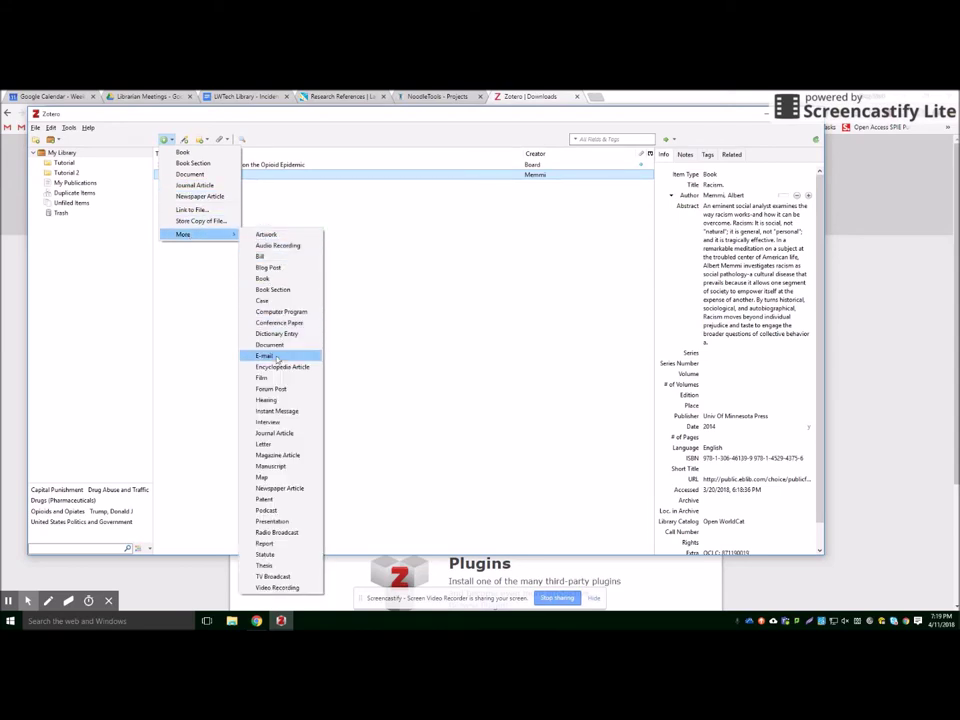
pyautogui.click(209, 262)
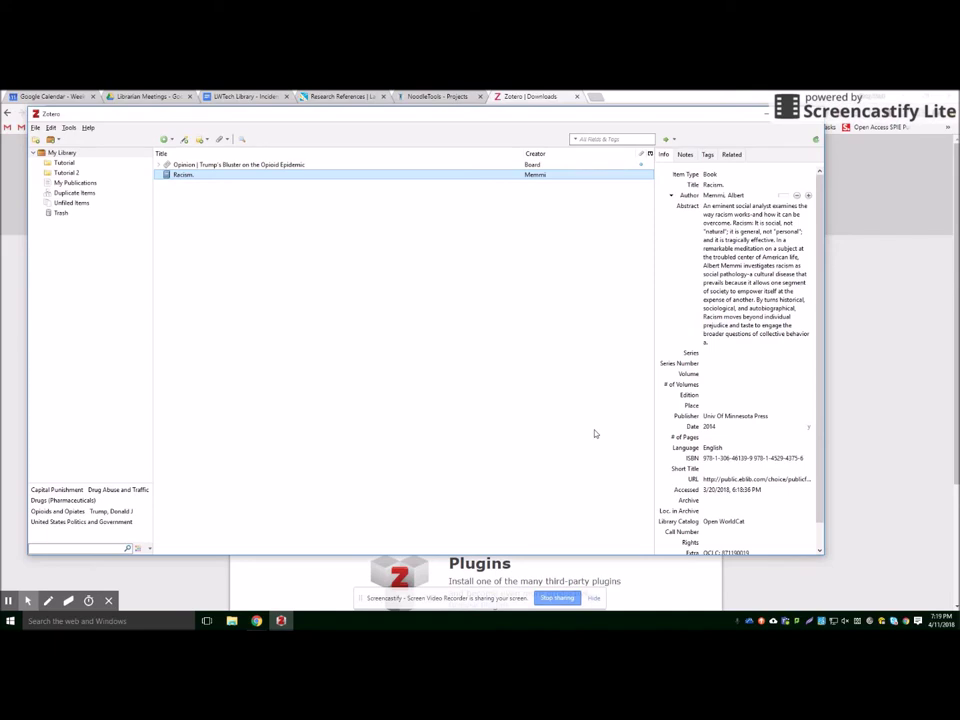
# Copy the first ISBN from the Racism book's Info pane
pyautogui.click(184, 139)
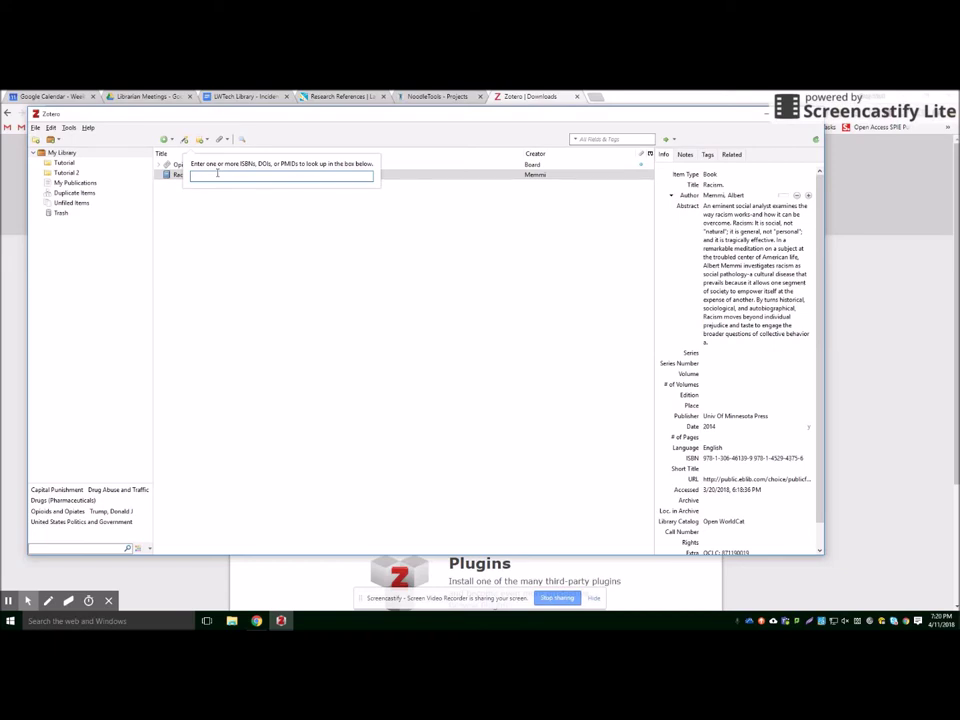
pyautogui.click(730, 457)
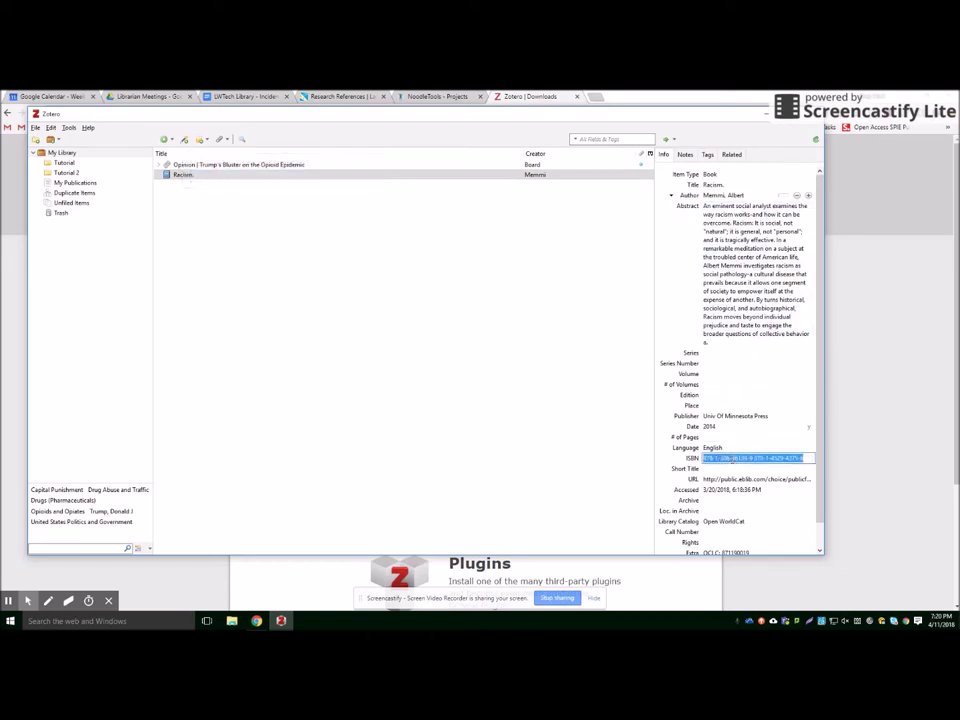
pyautogui.moveTo(752, 458); pyautogui.dragTo(678, 460)
pyautogui.click(201, 212)
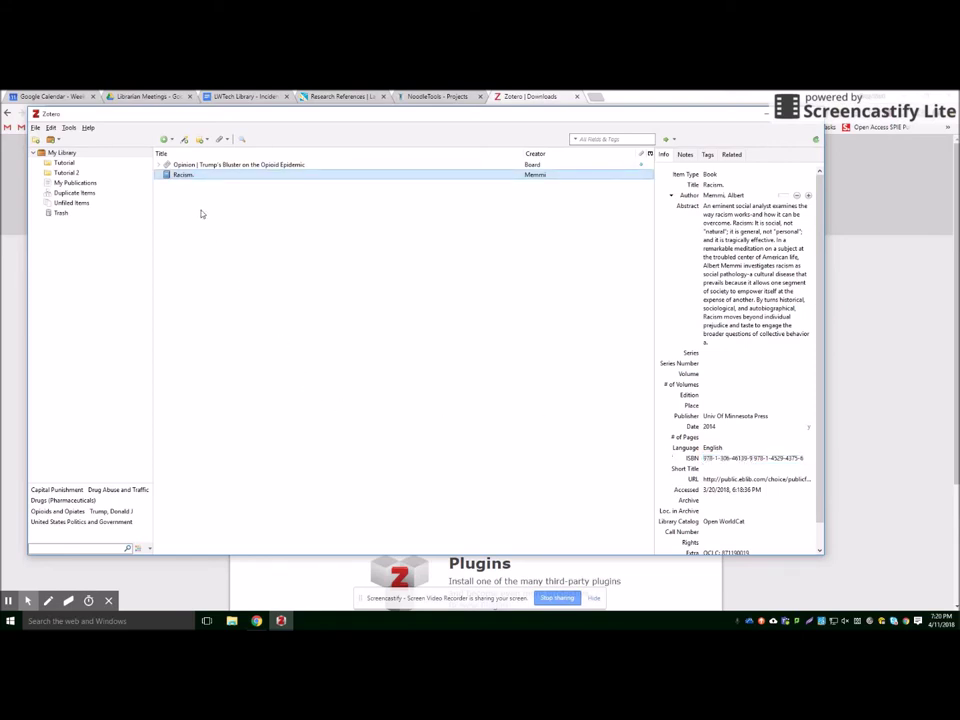
# Move the old Racism record to the trash
pyautogui.rightClick(179, 175)
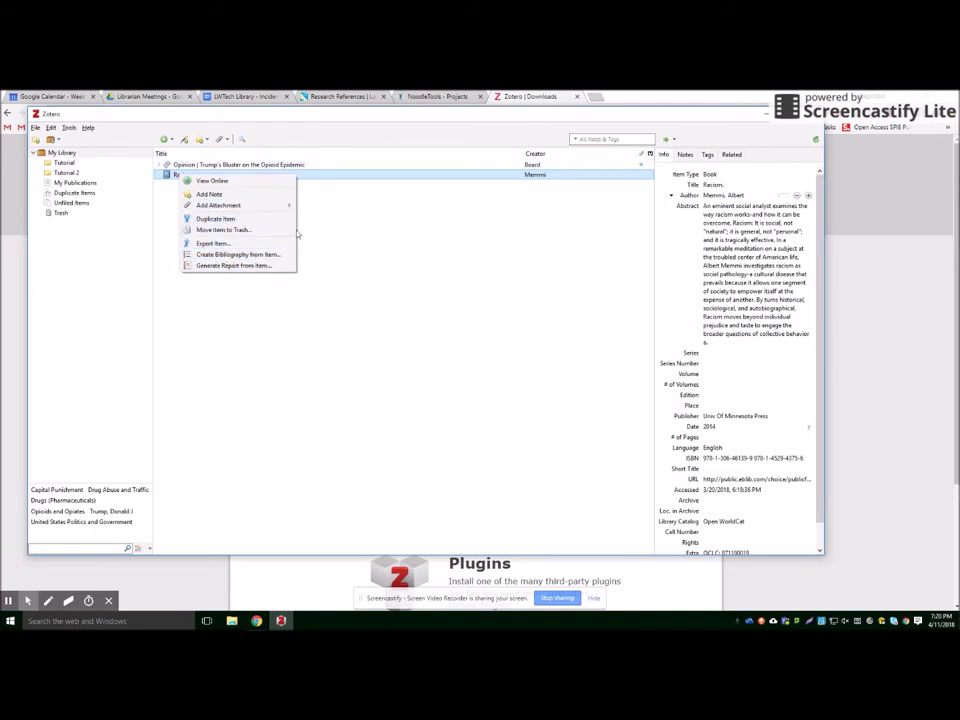
pyautogui.click(250, 229)
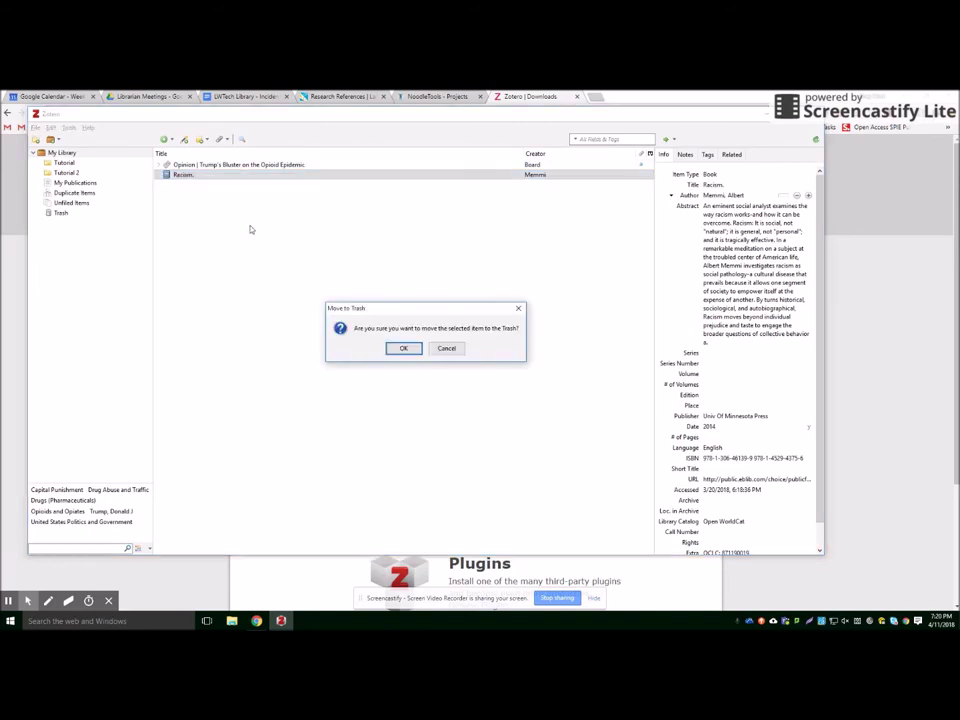
pyautogui.click(401, 347)
# Re-add Racism by pasting its ISBN into Add Item by Identifier, then review its abstract
pyautogui.click(184, 139)
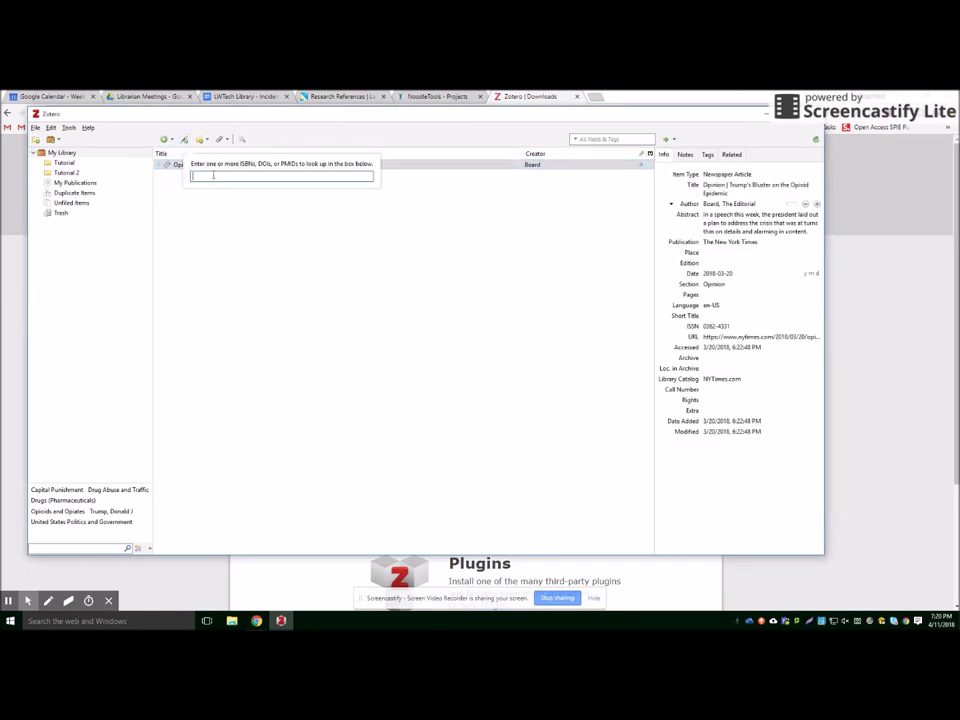
pyautogui.rightClick(213, 176)
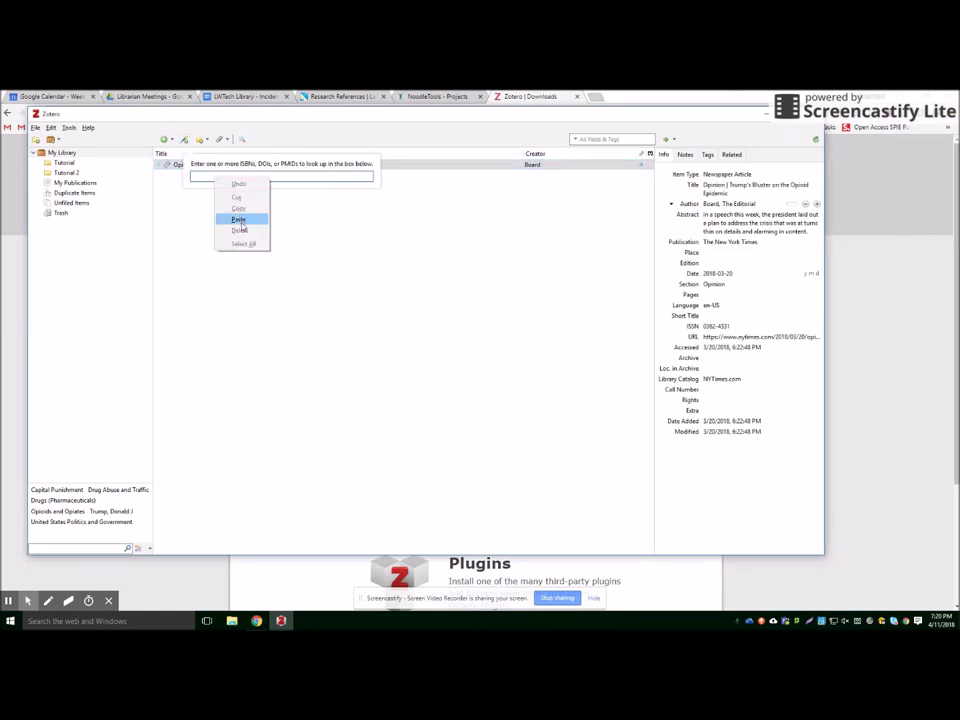
pyautogui.click(240, 221)
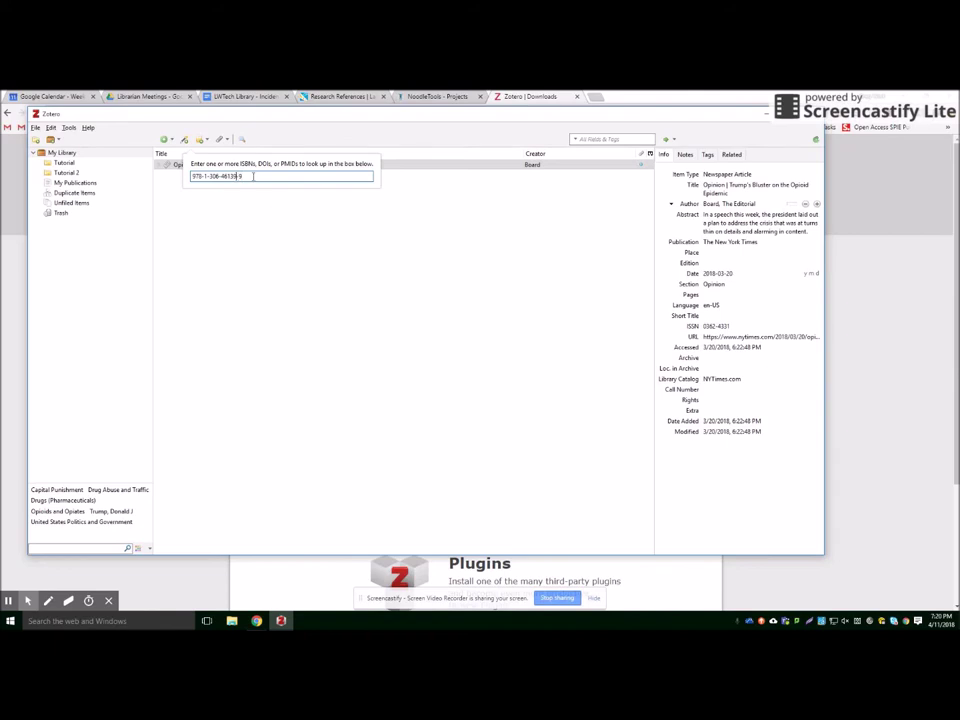
pyautogui.press('Return')
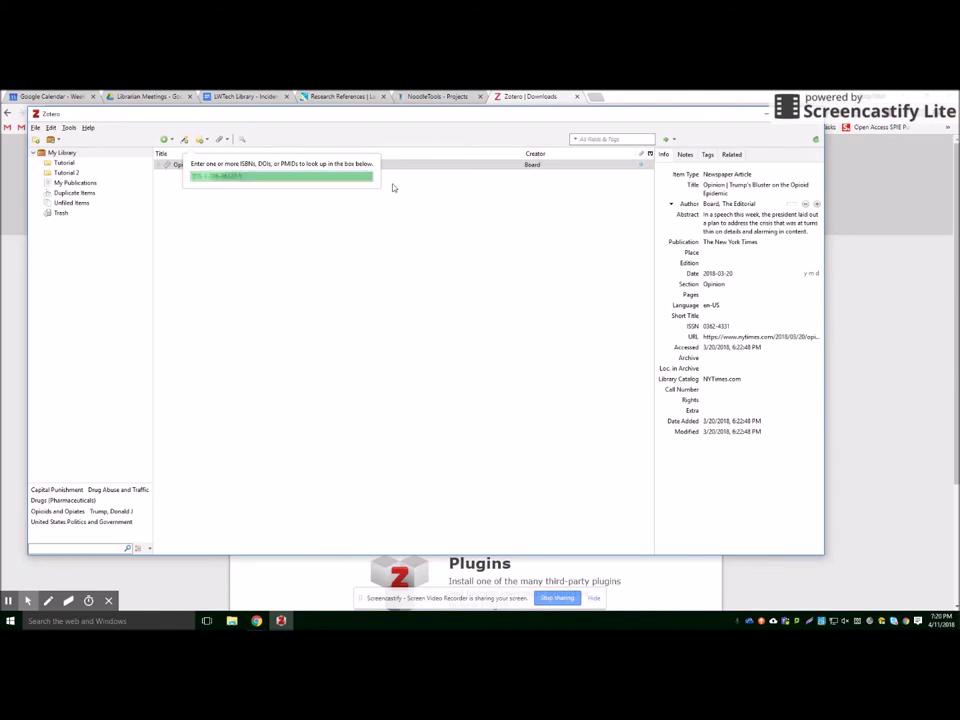
pyautogui.click(182, 175)
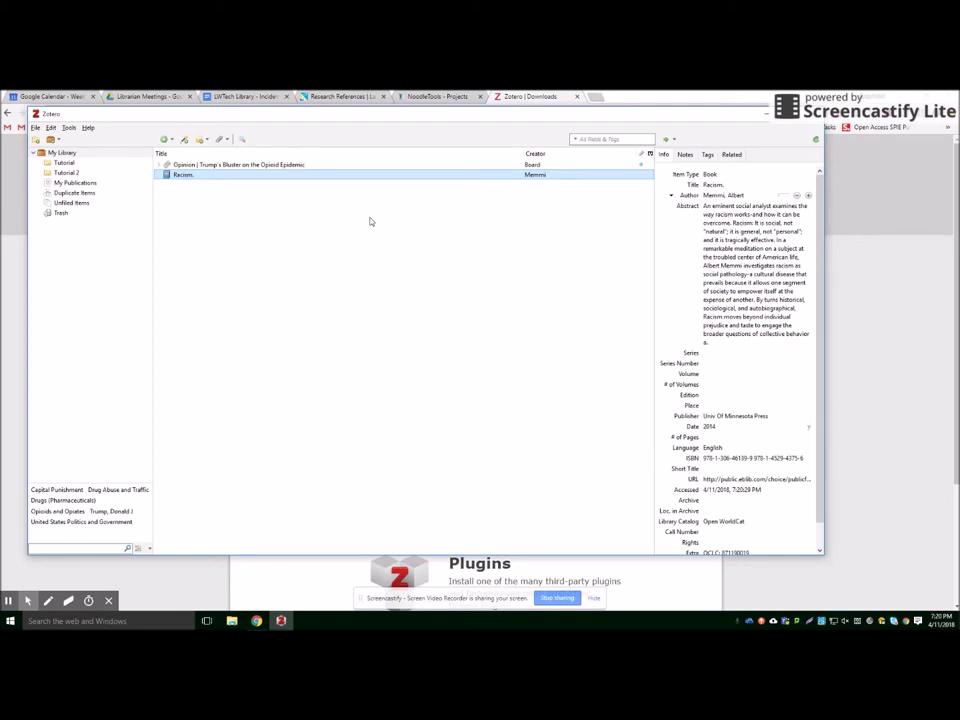
pyautogui.click(762, 300)
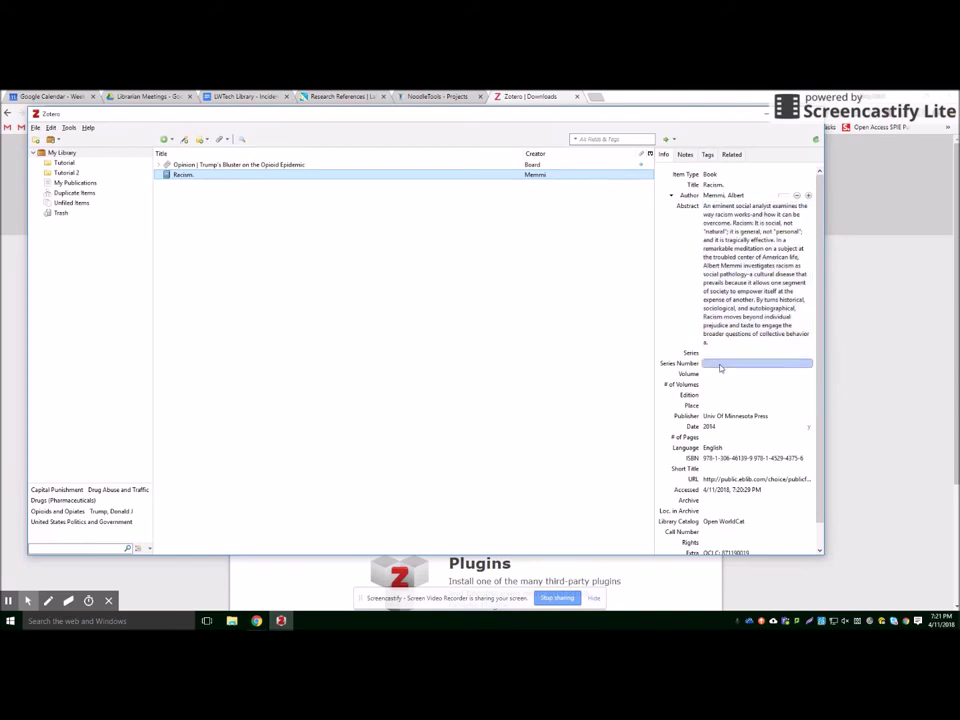
pyautogui.scroll(-2, 720, 364)
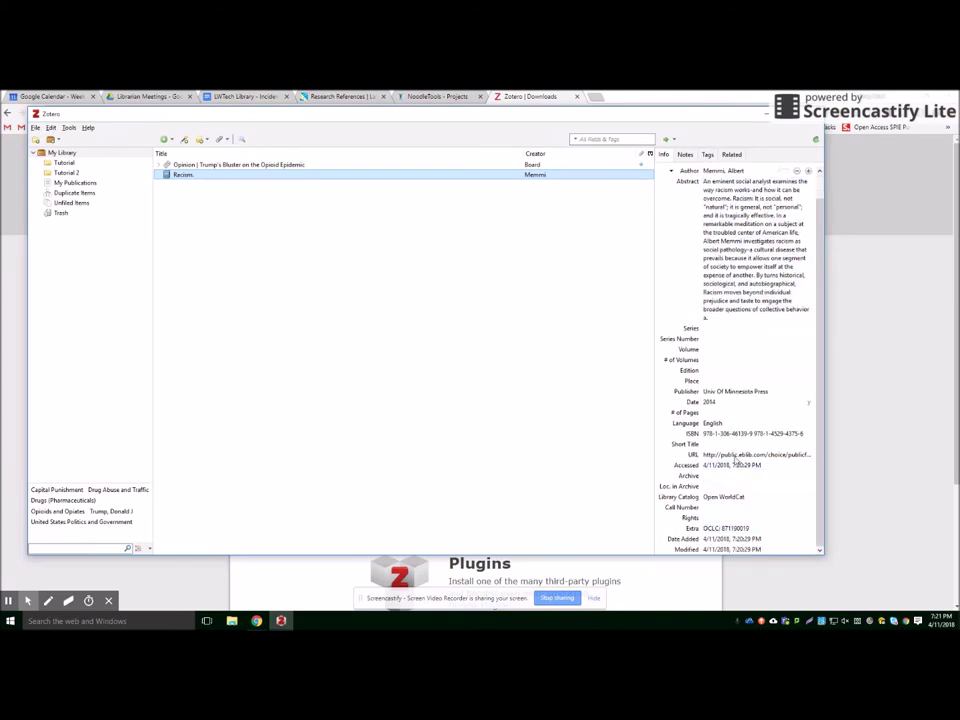
pyautogui.scroll(2, 725, 430)
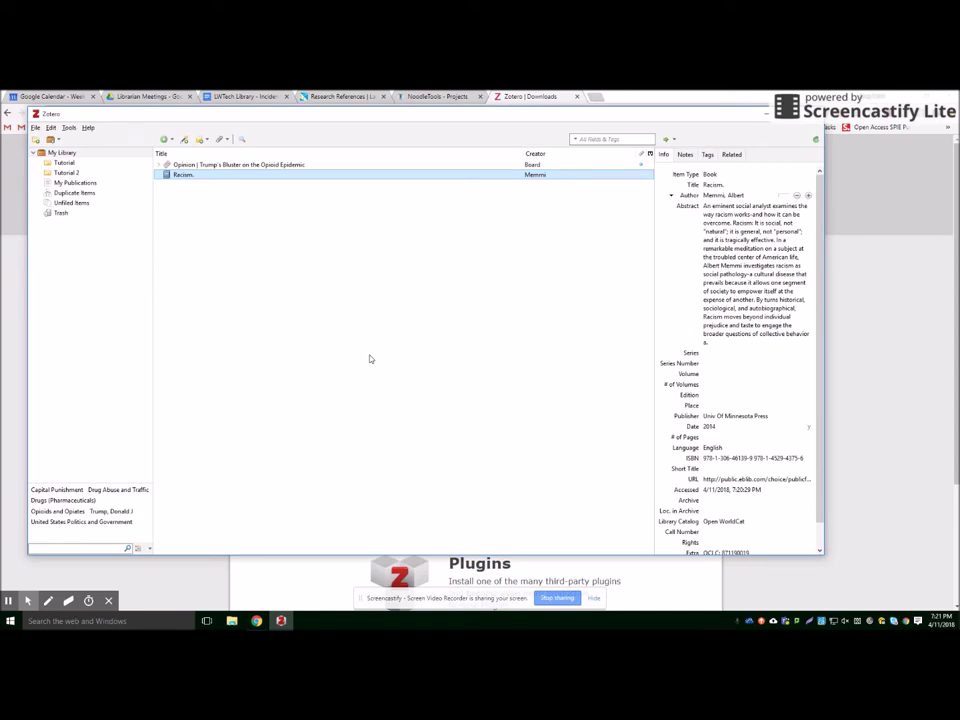
# Create an MLA 8th edition bibliography for Racism, output as Bibliography, copied to the clipboard
pyautogui.rightClick(184, 178)
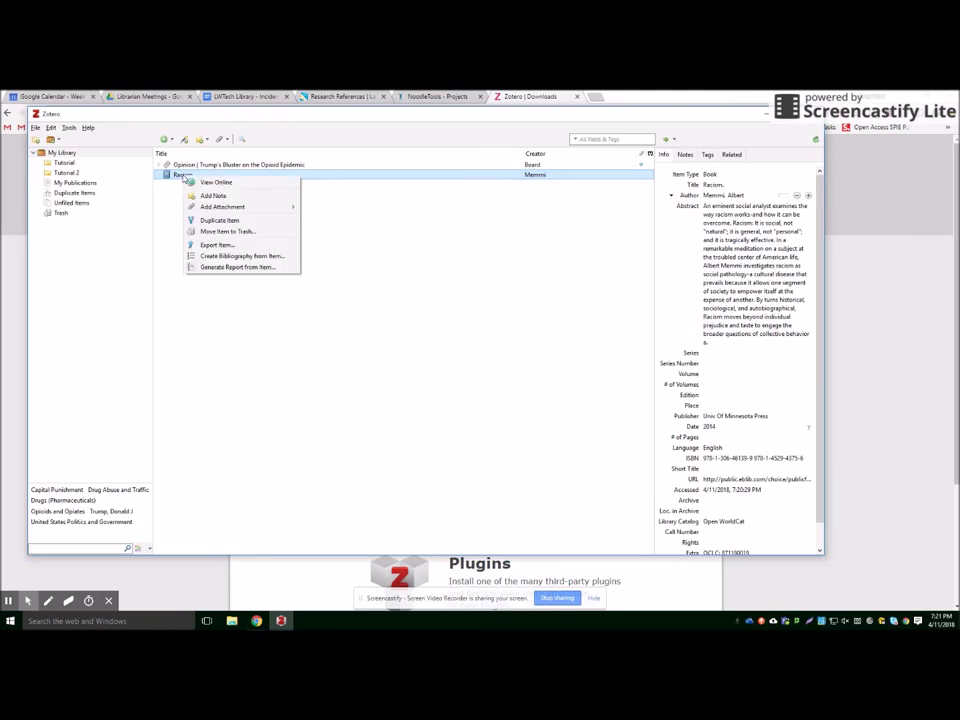
pyautogui.click(235, 258)
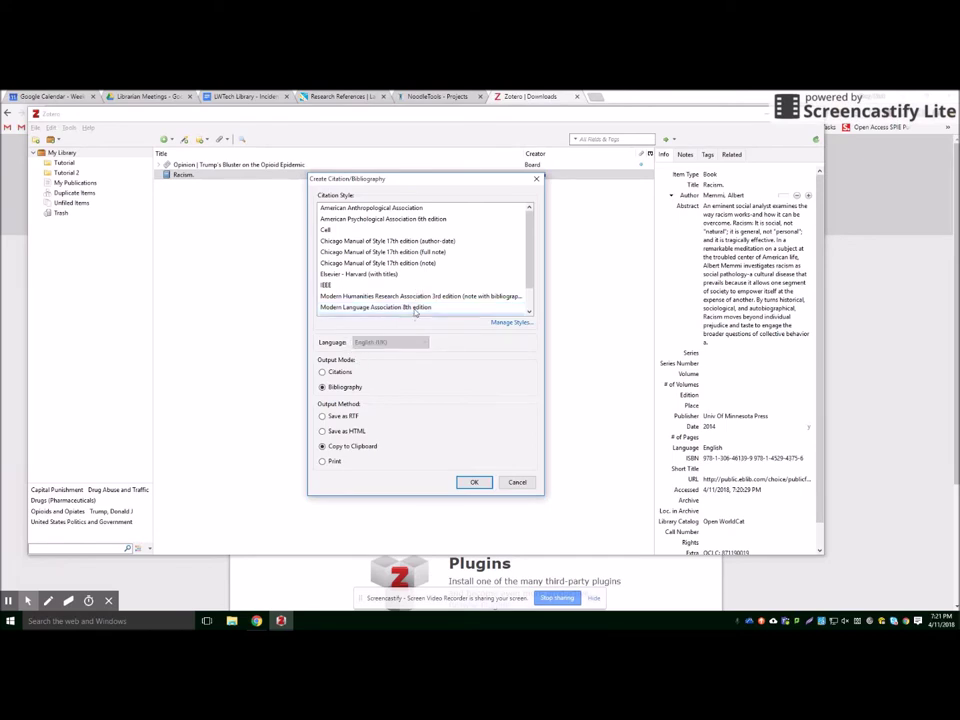
pyautogui.click(505, 389)
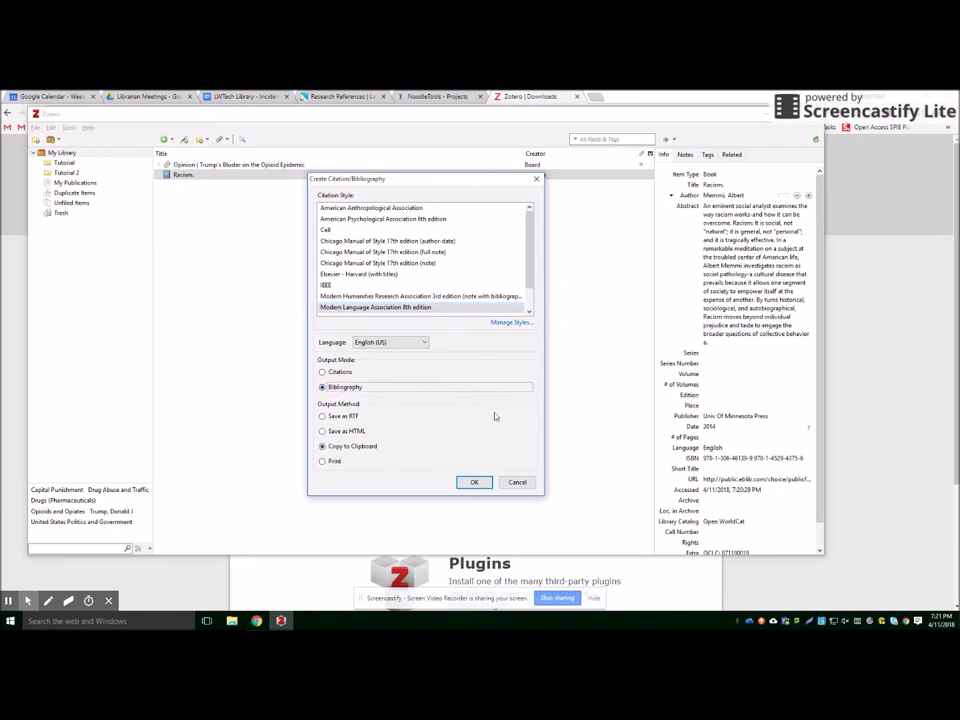
pyautogui.click(353, 449)
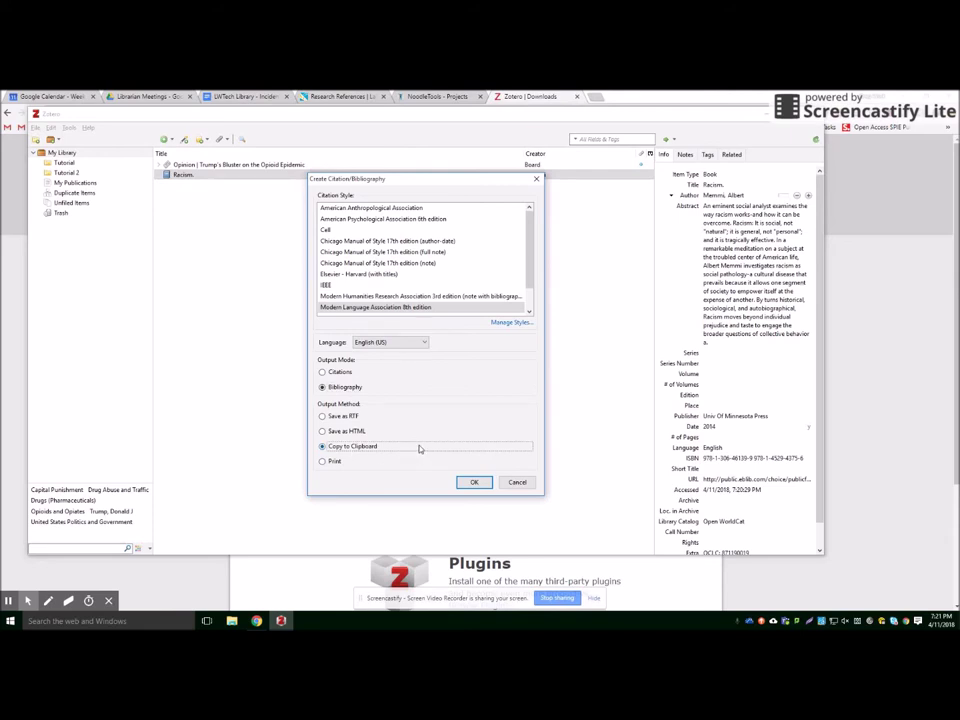
pyautogui.click(475, 483)
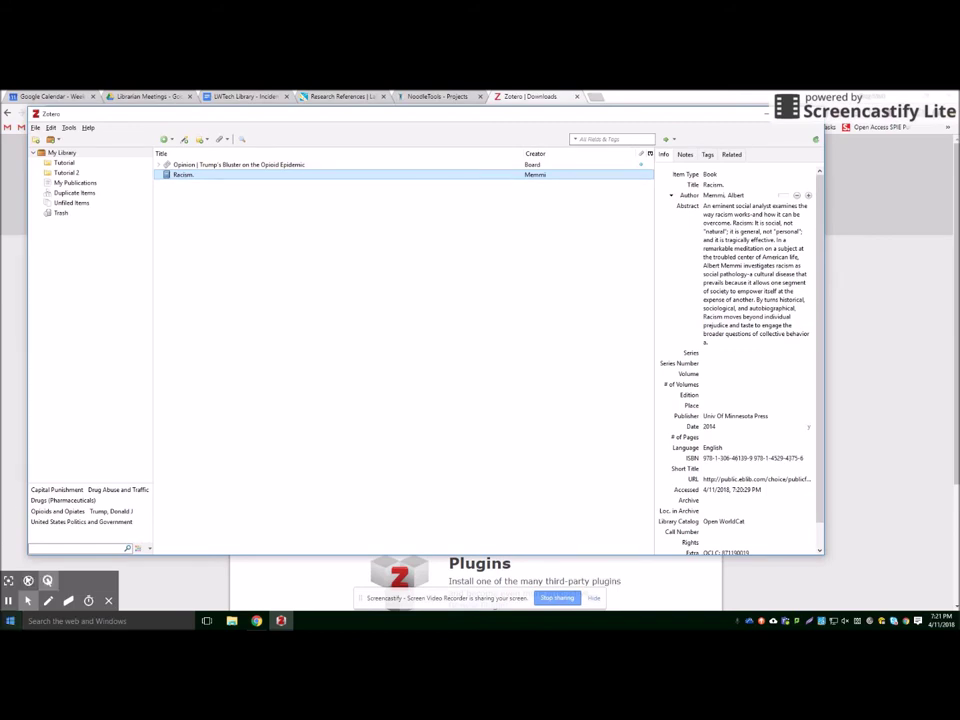
pyautogui.press('super')
# Launch Word, start a blank document, and paste the Racism MLA entry with its link
pyautogui.click(145, 425)
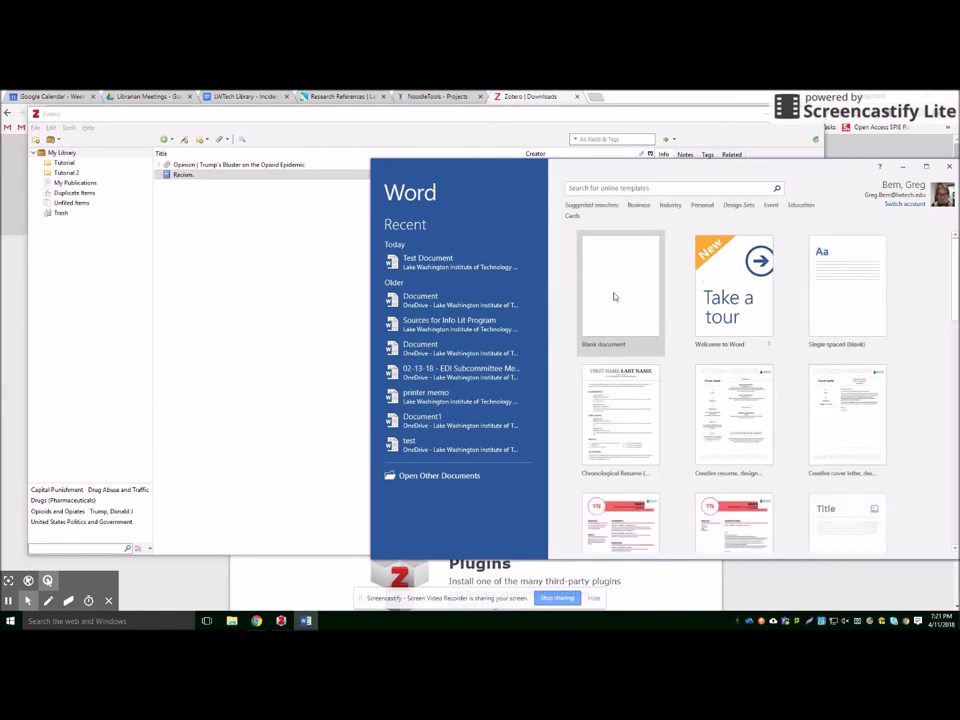
pyautogui.click(614, 296)
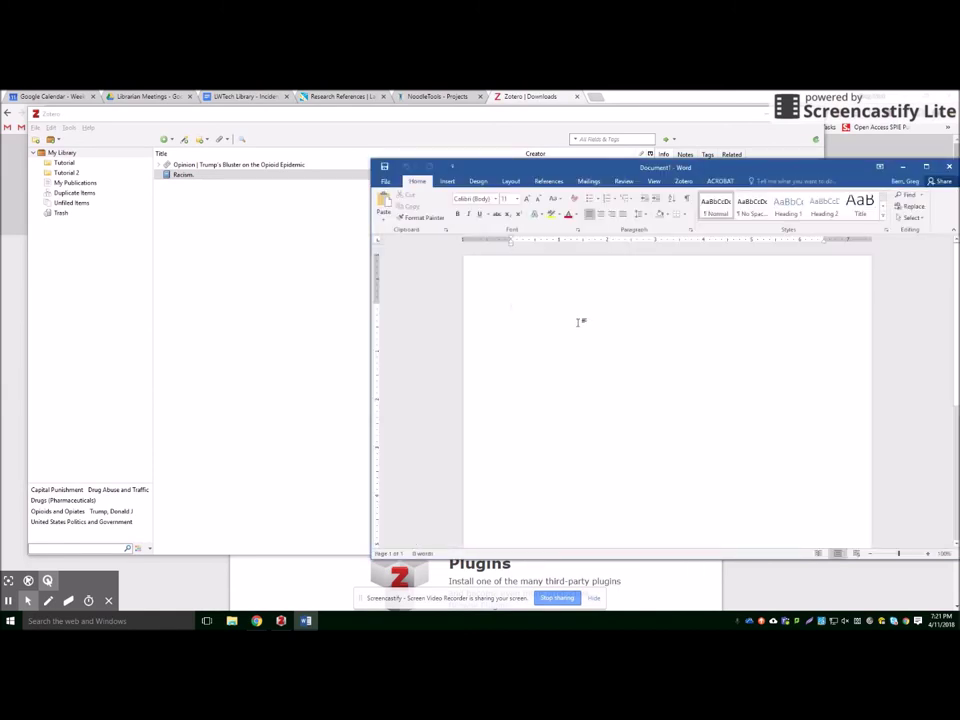
pyautogui.write('Memmi, Albert. Racism. Univ Of Minnesota Press, 2014. Open WorldCat. http://public.eblib.com/choice/publicfullrecord.aspx?p=1637305.')
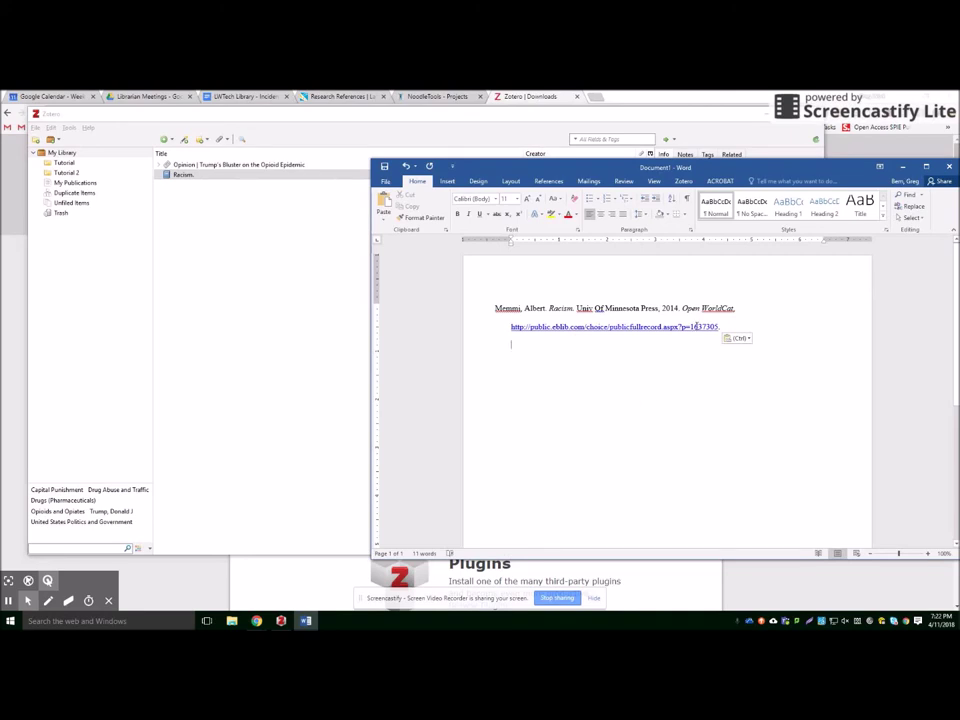
pyautogui.hotkey('ctrl', 'a')
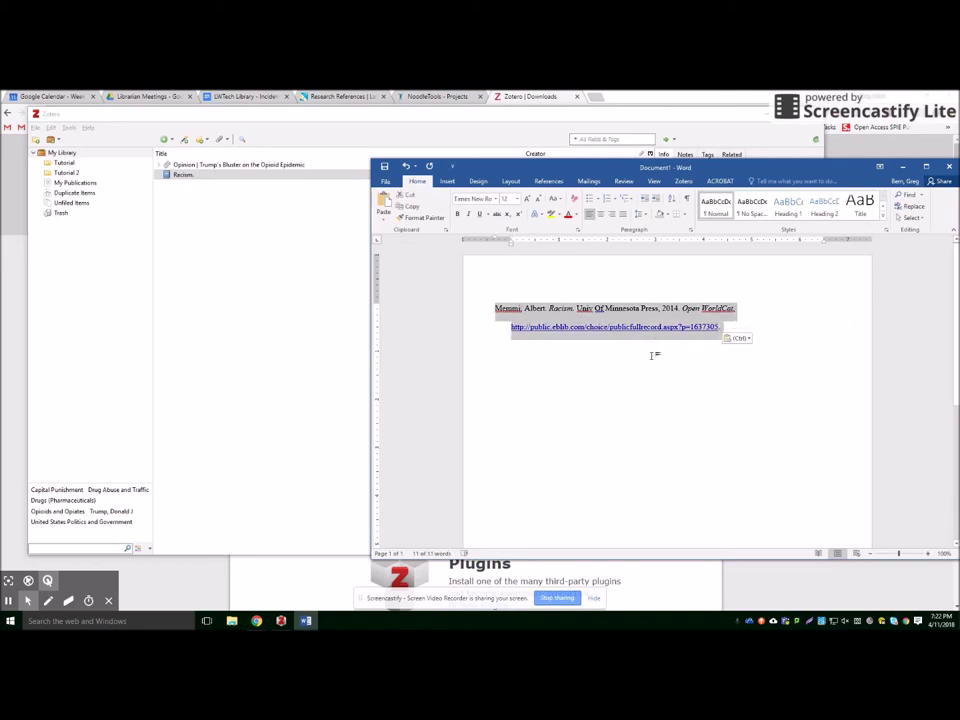
pyautogui.click(589, 343)
pyautogui.click(562, 310)
pyautogui.click(600, 407)
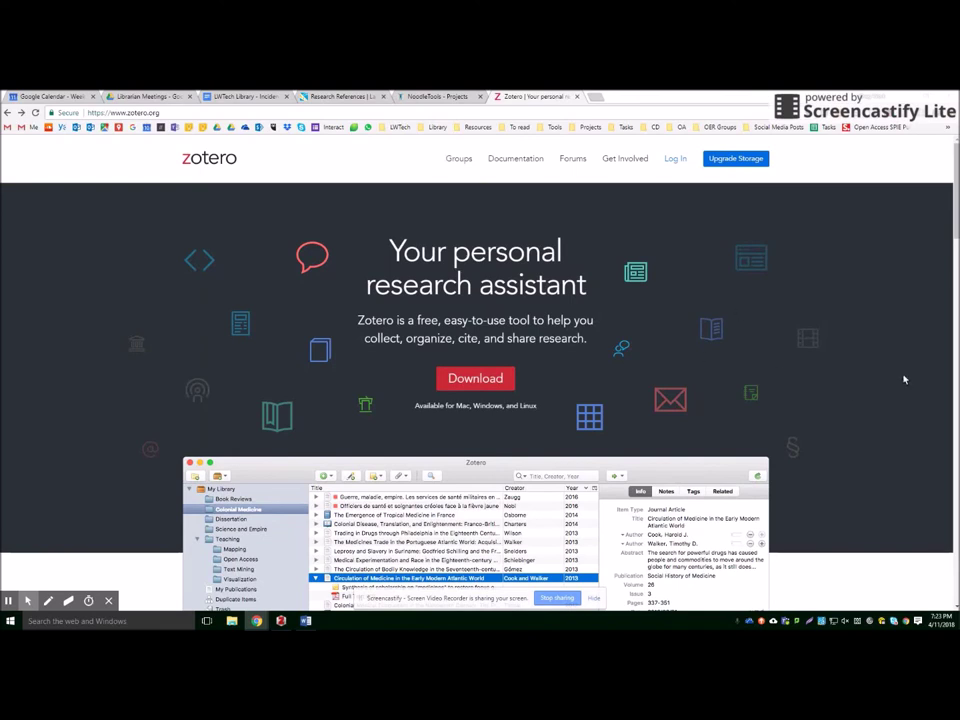
# Sign in to zotero.org, browse the online library's synced items, then open the Downloads page
pyautogui.click(677, 159)
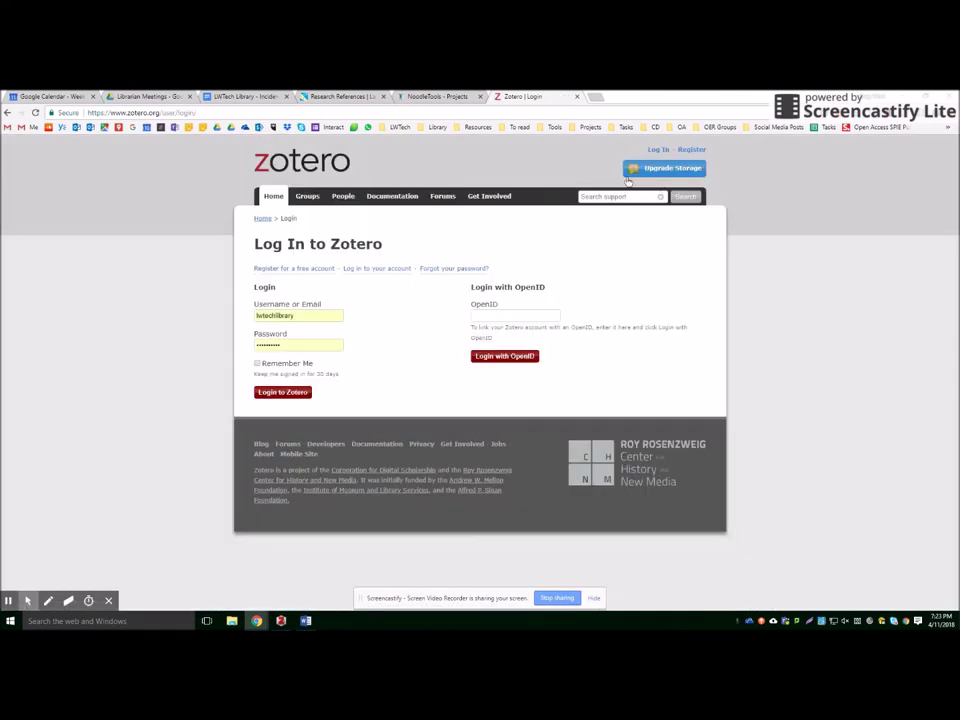
pyautogui.click(267, 392)
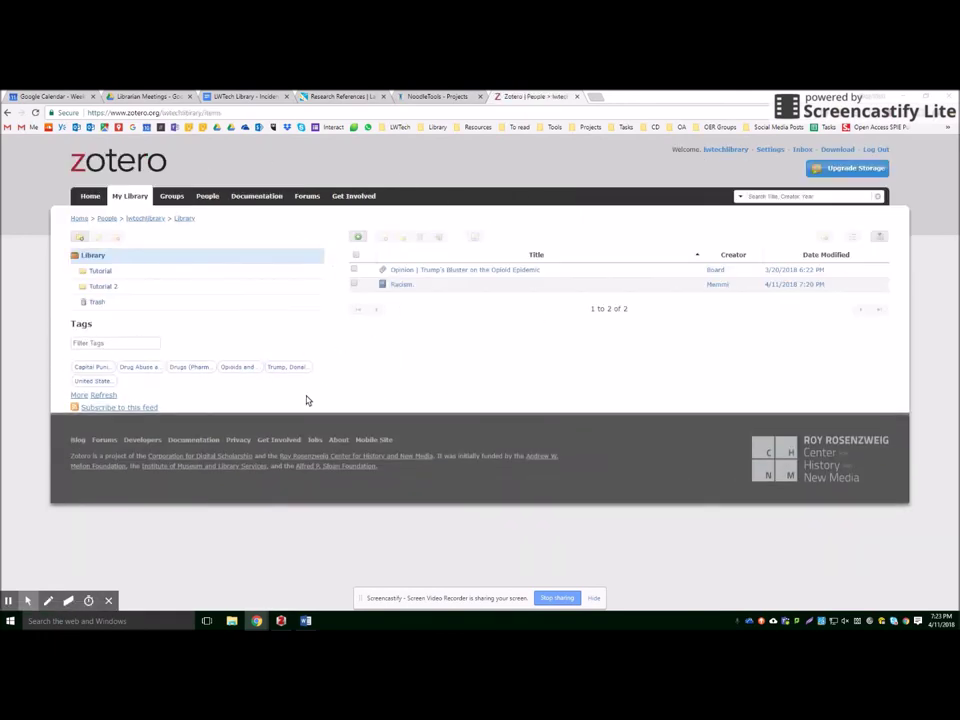
pyautogui.click(724, 150)
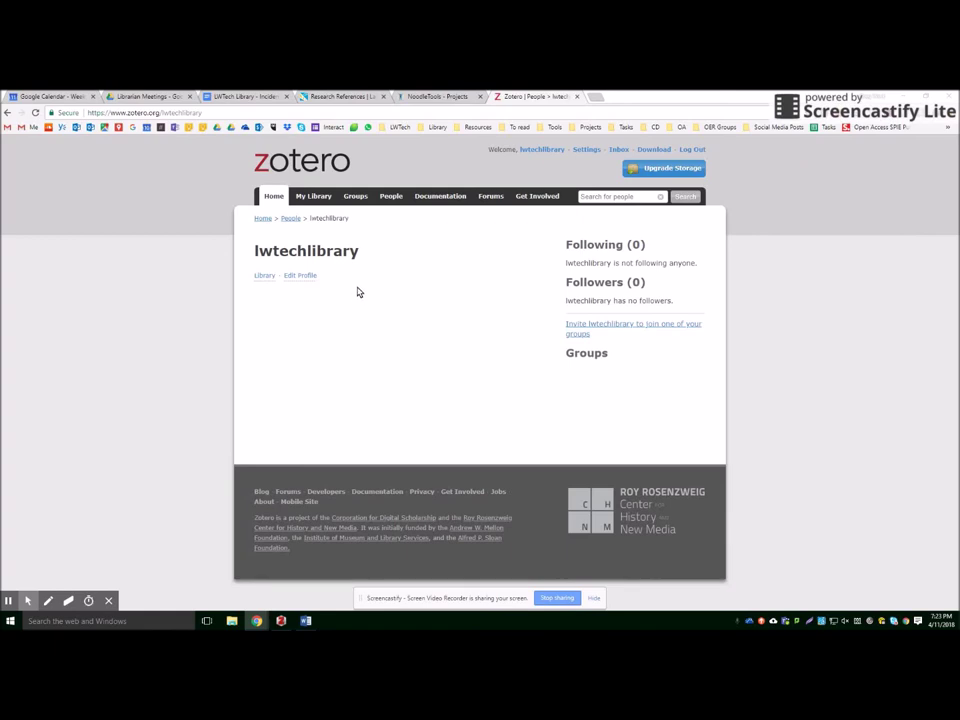
pyautogui.click(260, 276)
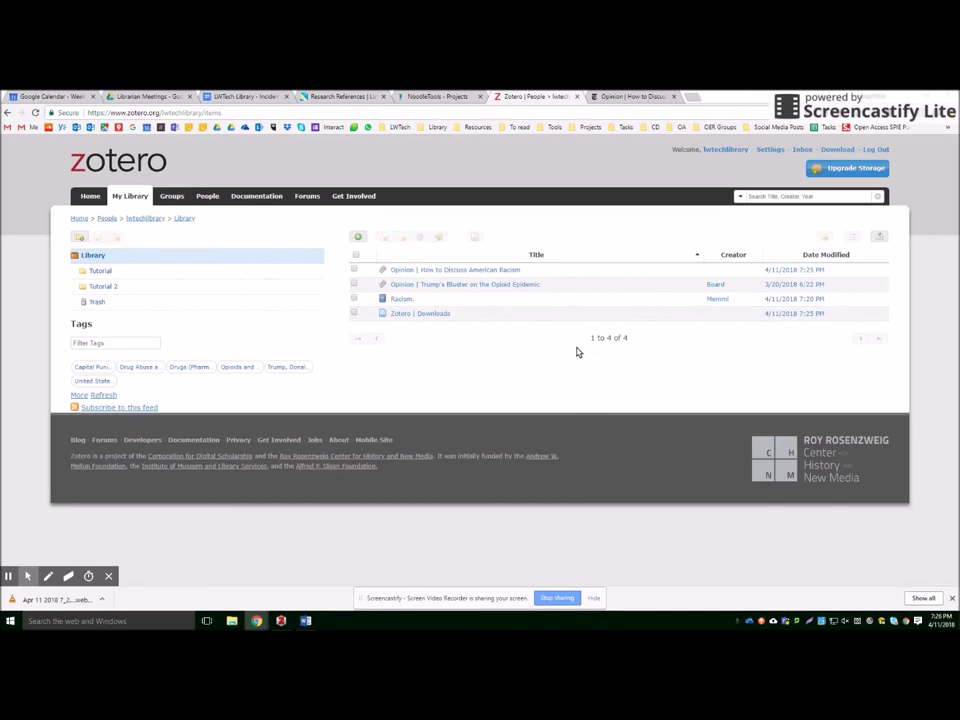
pyautogui.click(836, 149)
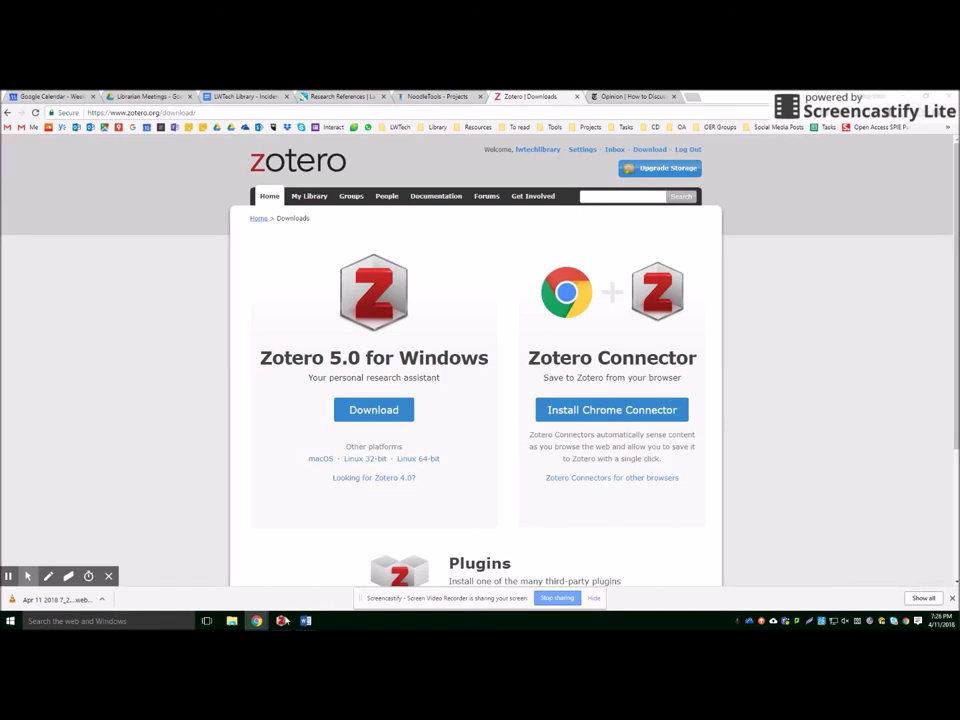
# Save the NYT piece 'How to Discuss American Racism' to Zotero and confirm it in the desktop library
pyautogui.moveTo(283, 622)
pyautogui.click(606, 95)
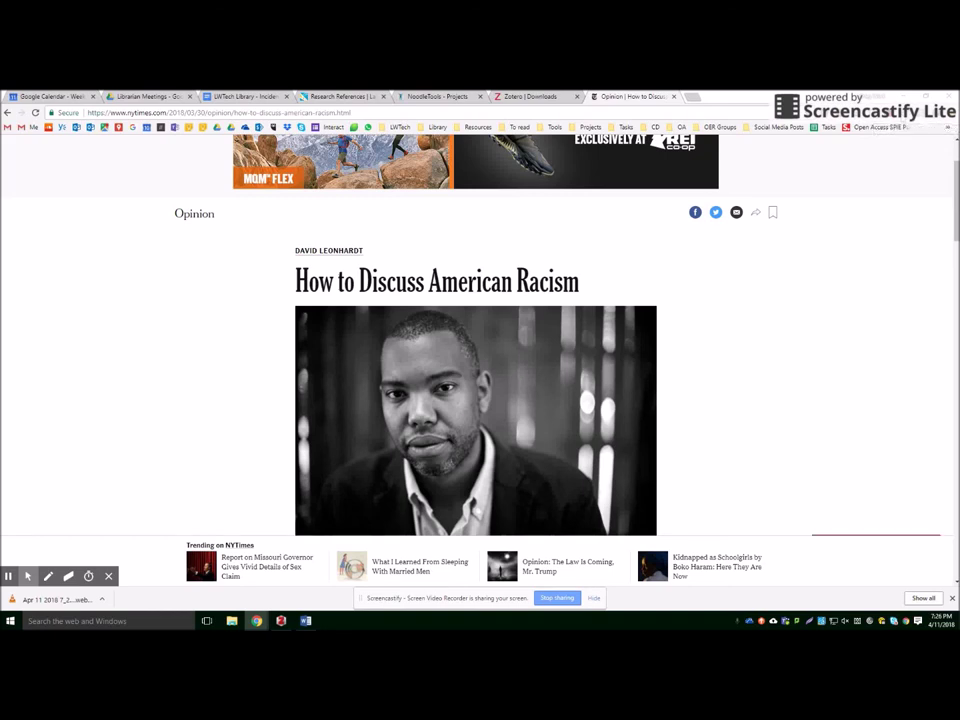
pyautogui.scroll(-2, 910, 400)
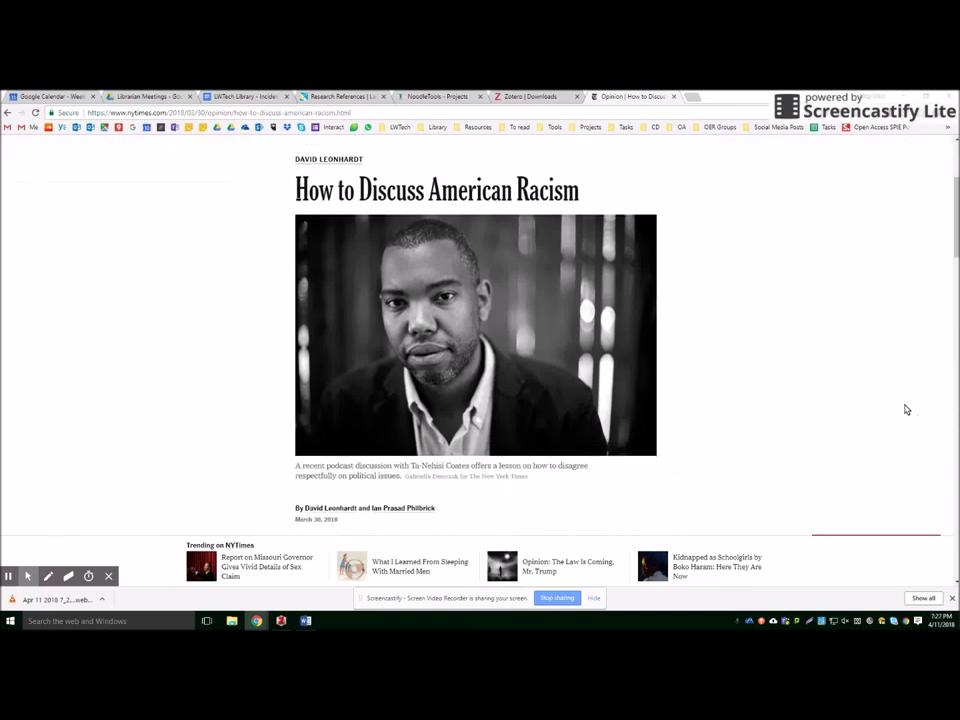
pyautogui.scroll(2, 891, 463)
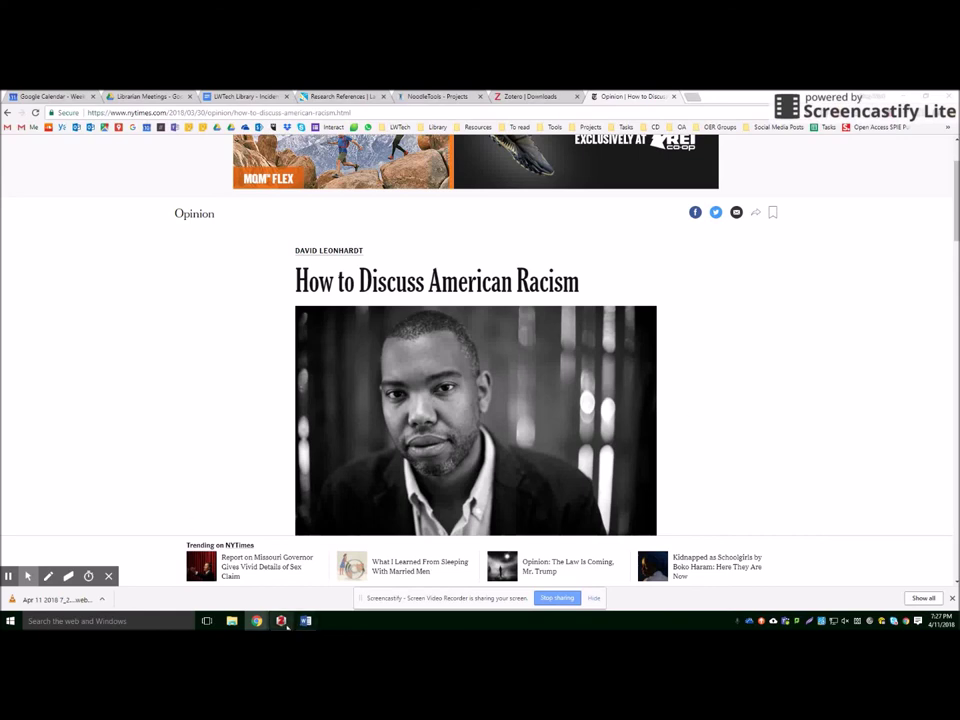
pyautogui.click(282, 621)
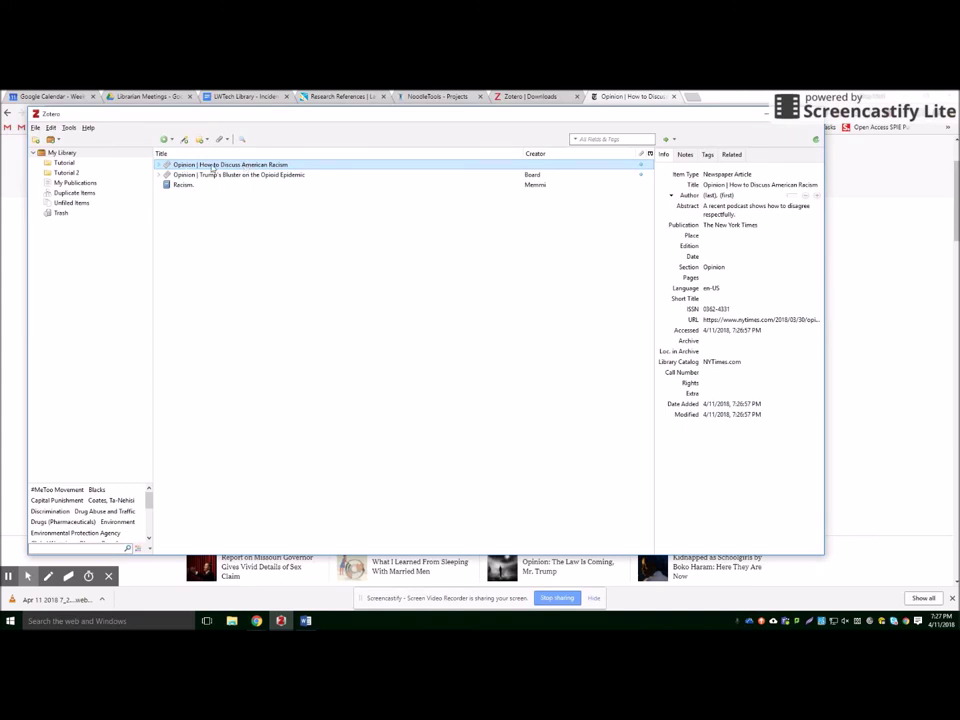
pyautogui.click(528, 96)
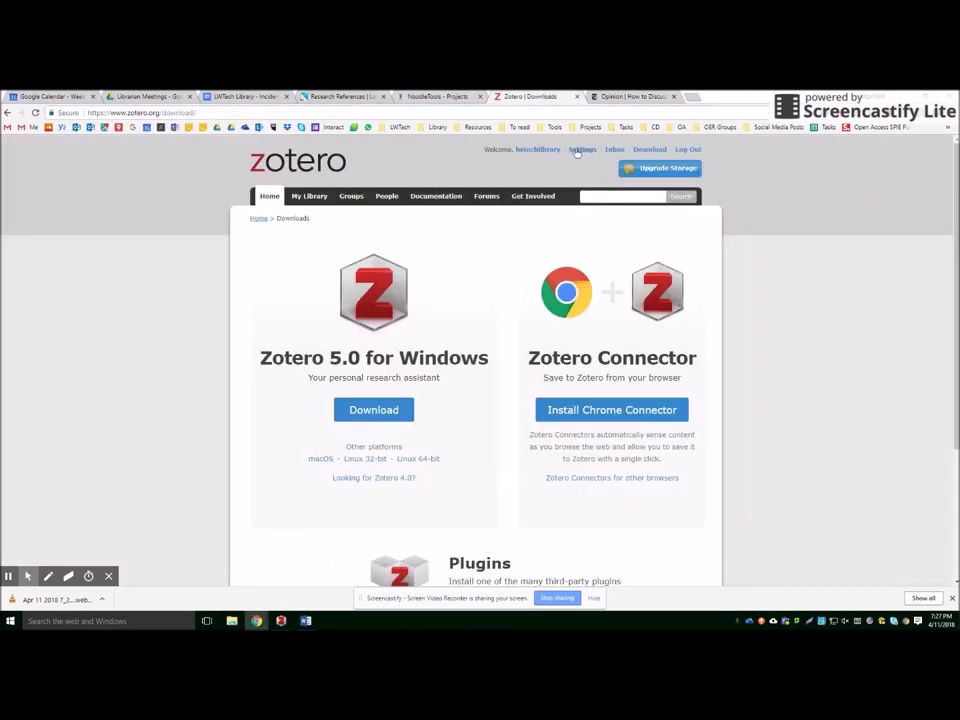
# From the zotero.org profile, go to the online Library and view the 'Opinion | How to Discuss American Racism' record
pyautogui.click(545, 151)
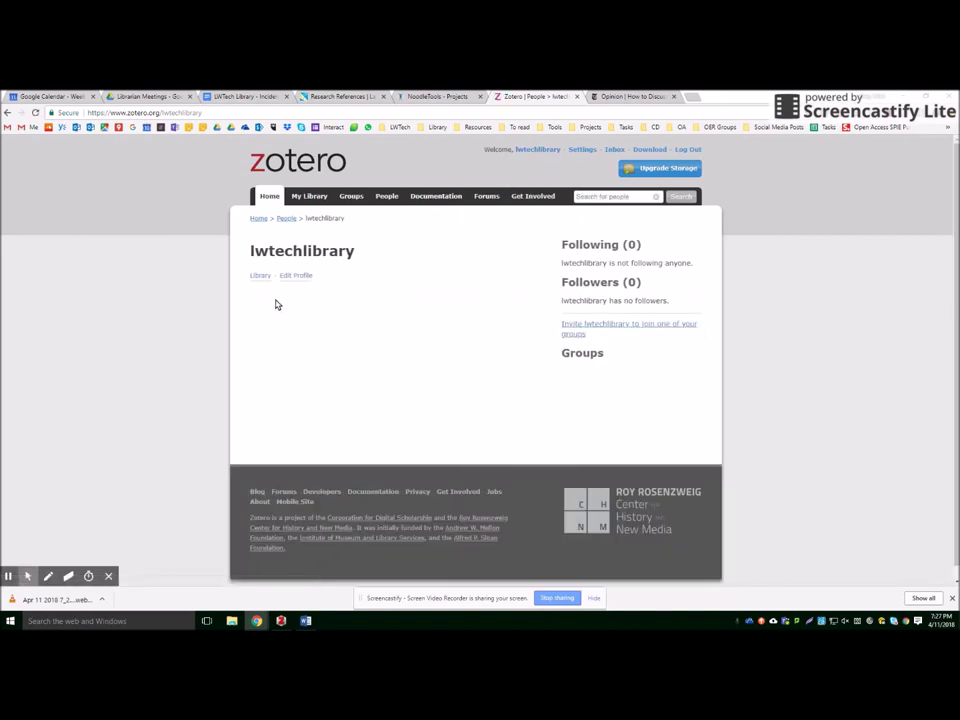
pyautogui.click(263, 280)
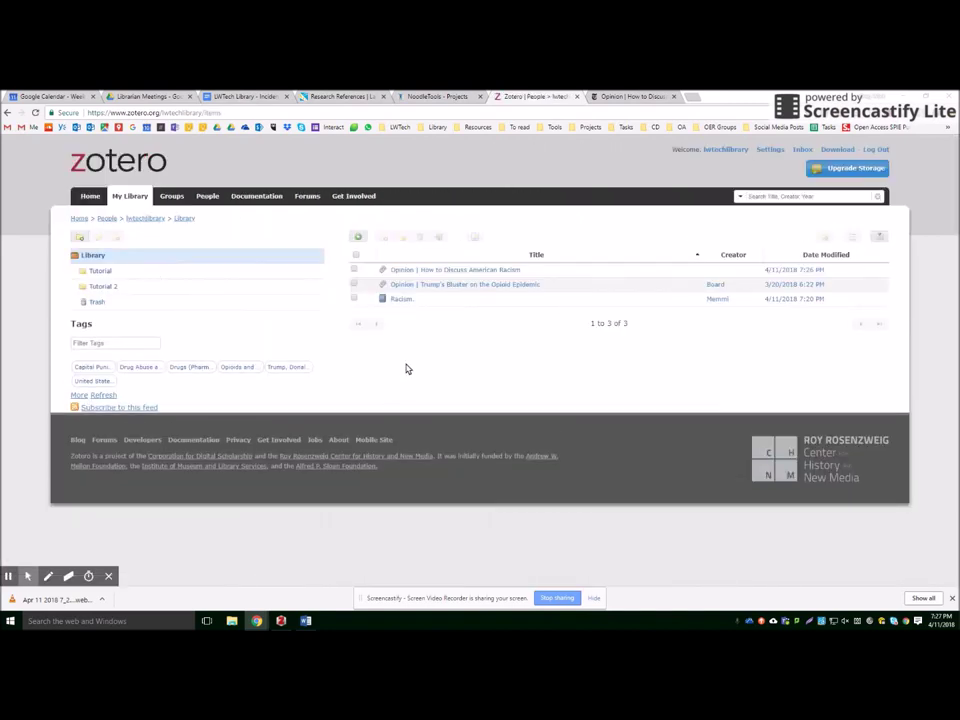
pyautogui.click(468, 270)
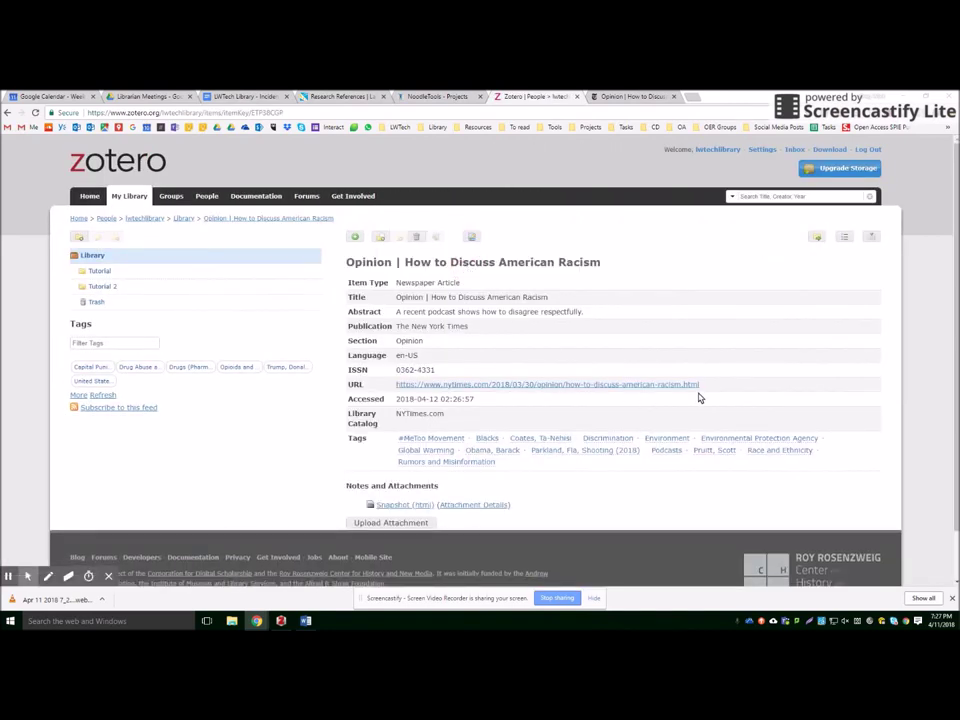